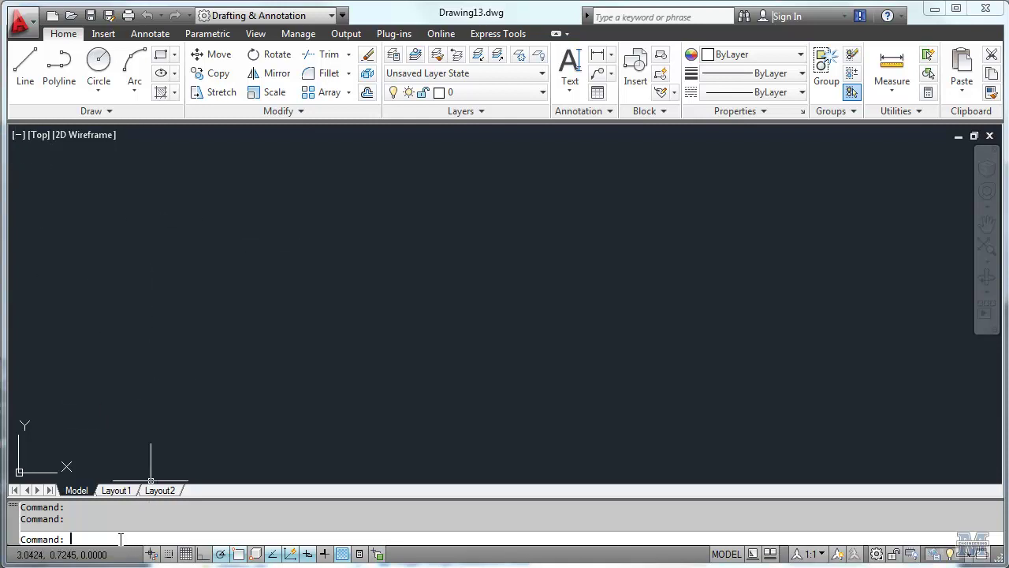
- Set the drawing's length unit type to Engineering (feet and inches) with the UNITS command
{"action": "type", "text": "UNITs"}
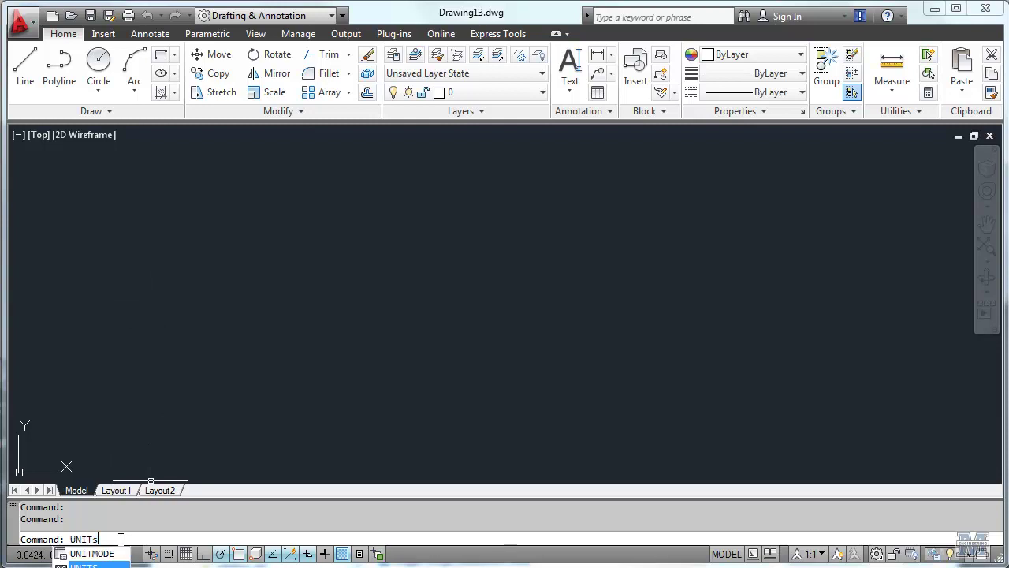
{"action": "key", "text": "Return"}
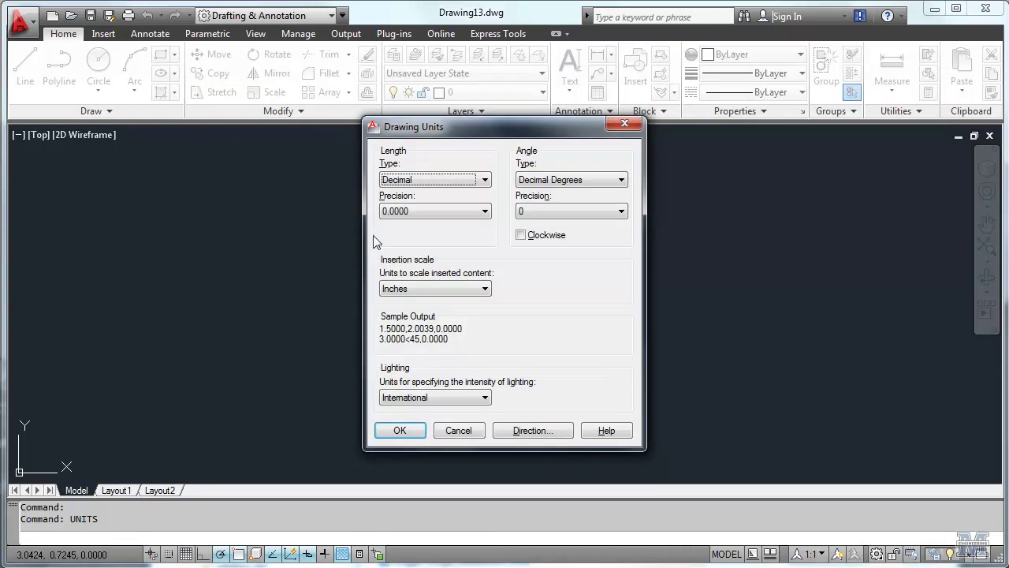
{"action": "left_click", "coordinate": [442, 179]}
{"action": "left_click", "coordinate": [441, 216]}
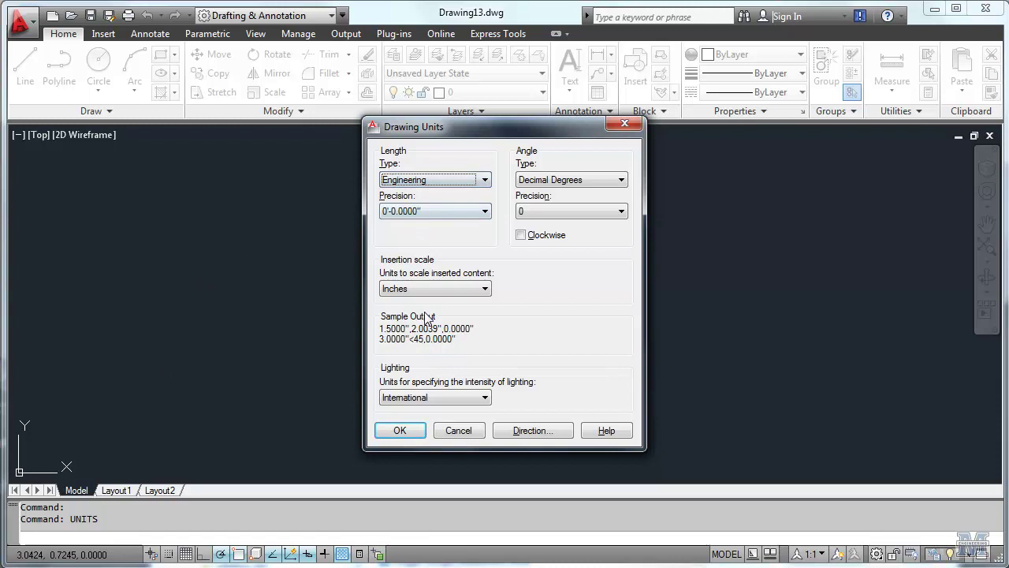
{"action": "left_click", "coordinate": [406, 432]}
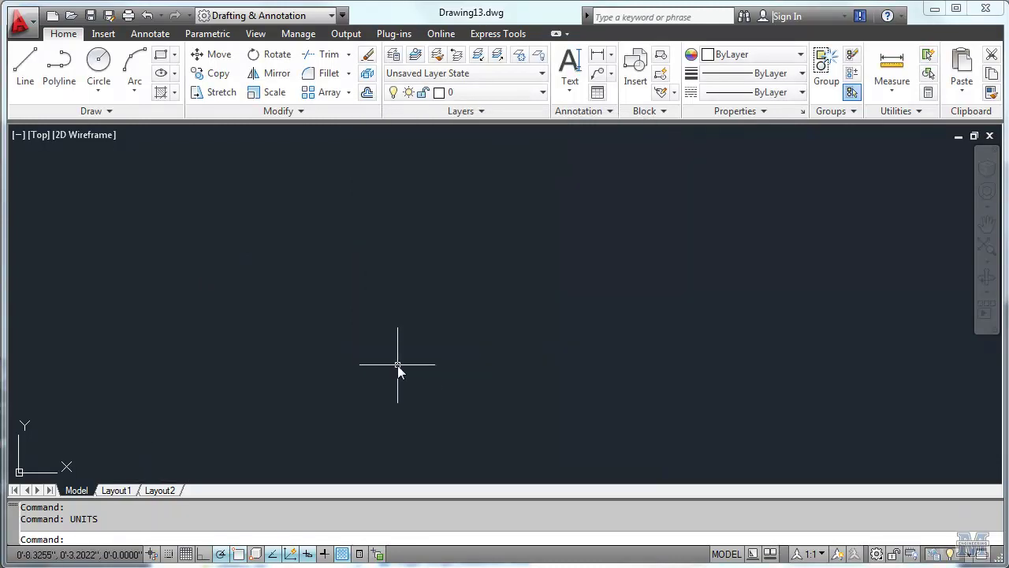
- Set the LIMITS with lower-left corner 0,0 and upper-right corner 10',8'
{"action": "type", "text": "limits"}
{"action": "key", "text": "Return"}
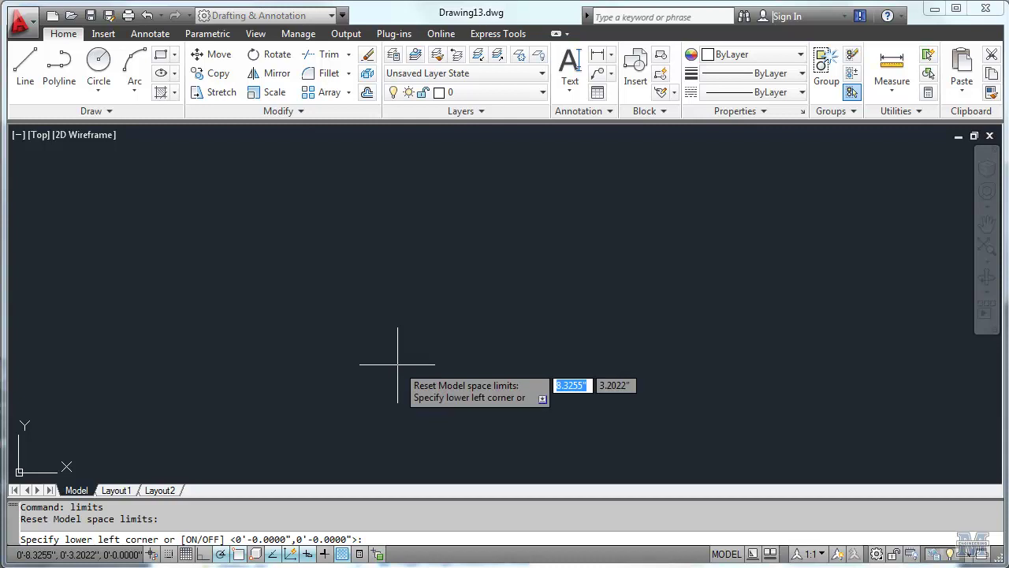
{"action": "key", "text": "Return"}
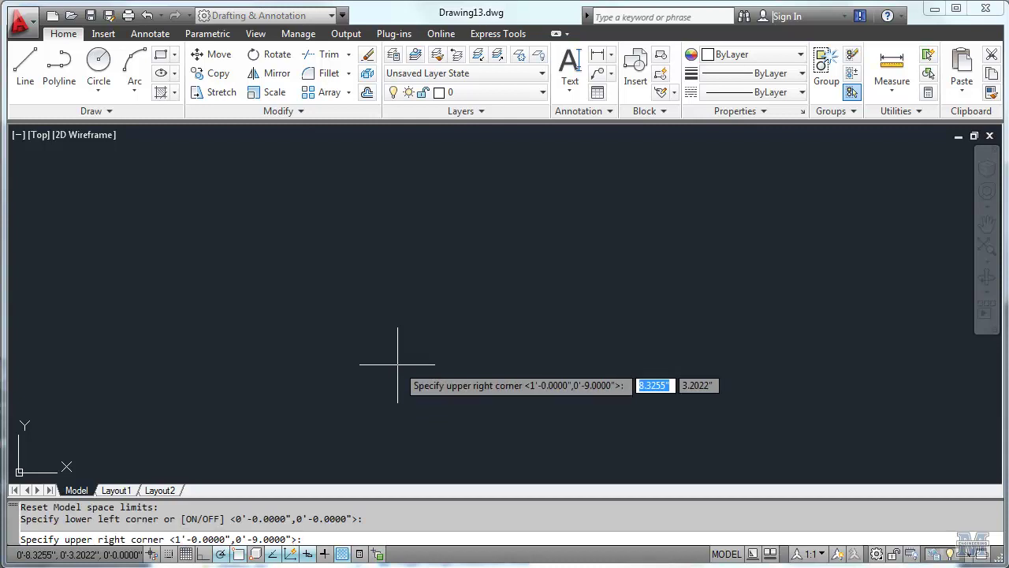
{"action": "type", "text": "10'"}
{"action": "key", "text": "Tab"}
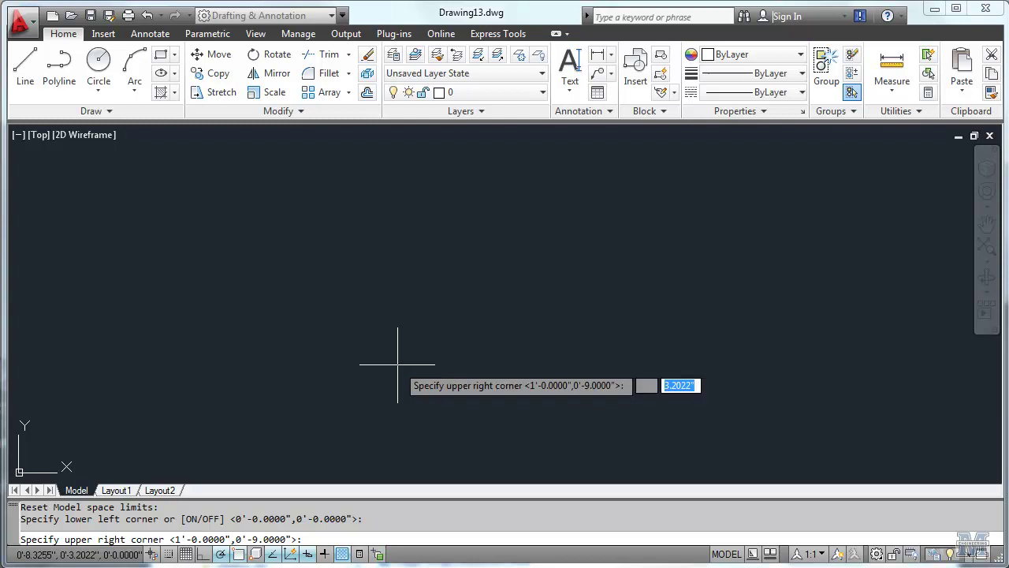
{"action": "type", "text": "8"}
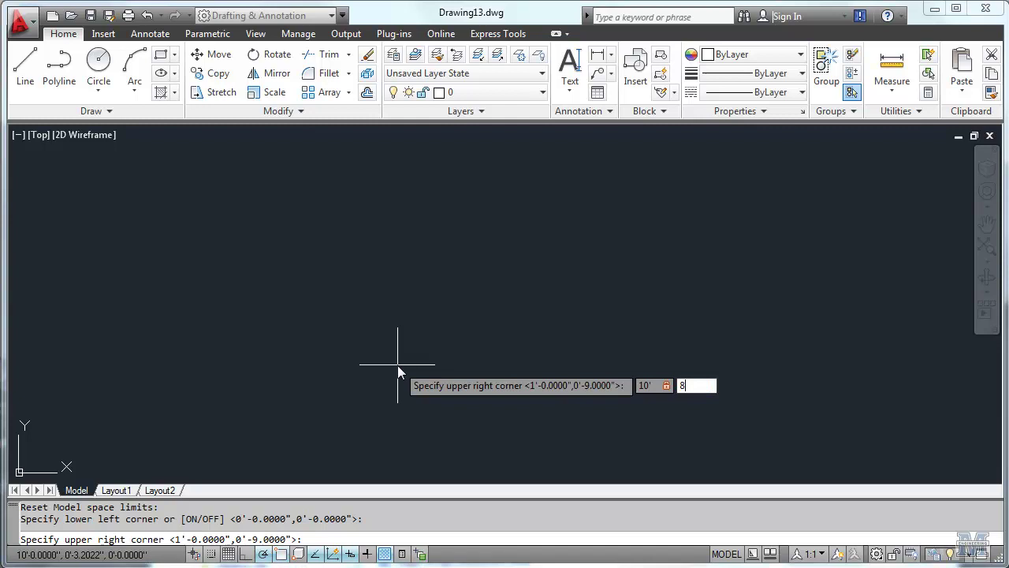
{"action": "type", "text": "'"}
{"action": "key", "text": "Return"}
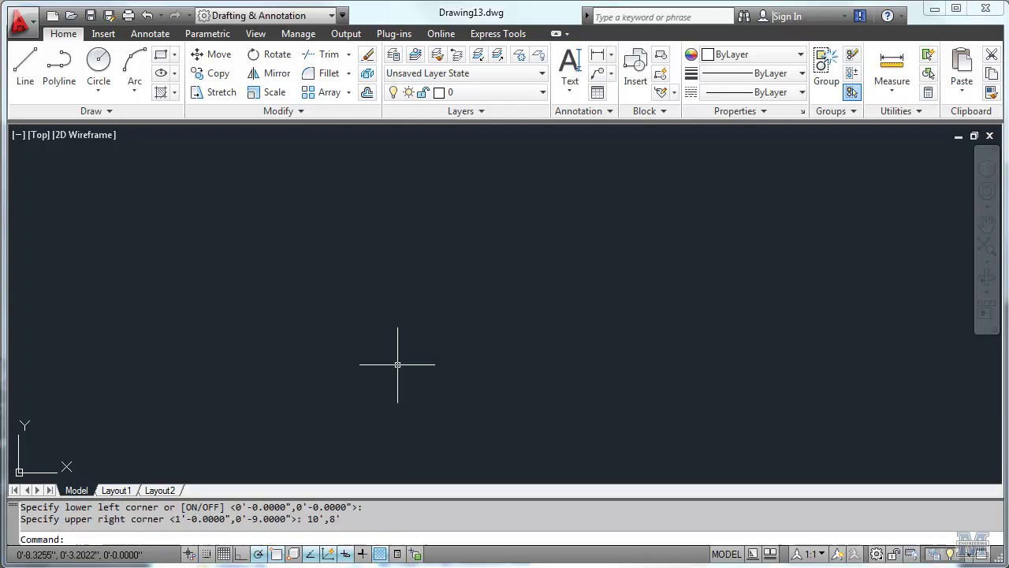
- Collapse the ribbon to panel titles and draw a 10' by 8' rectangle from 0,0
{"action": "left_click", "coordinate": [556, 35]}
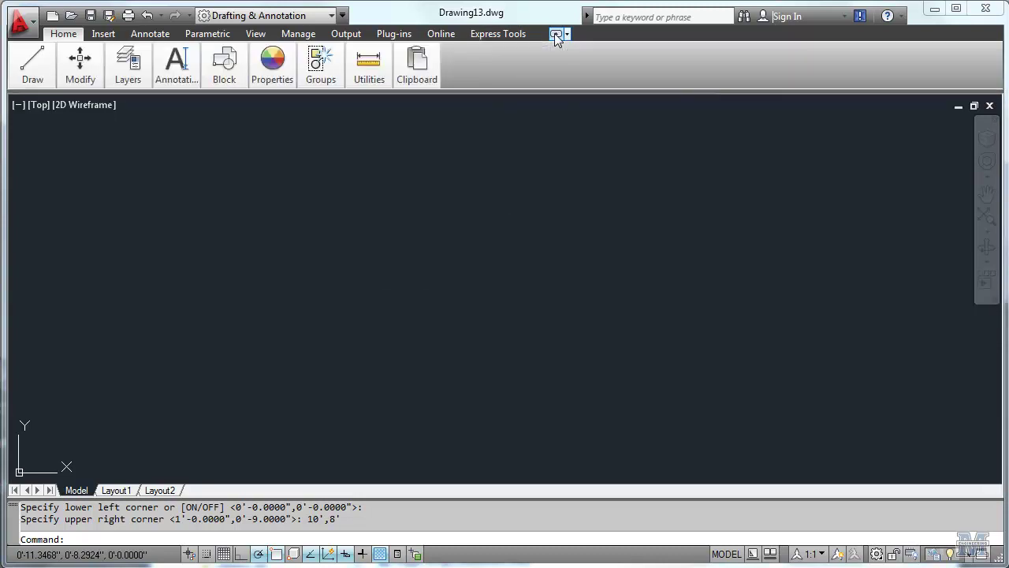
{"action": "left_click", "coordinate": [556, 35]}
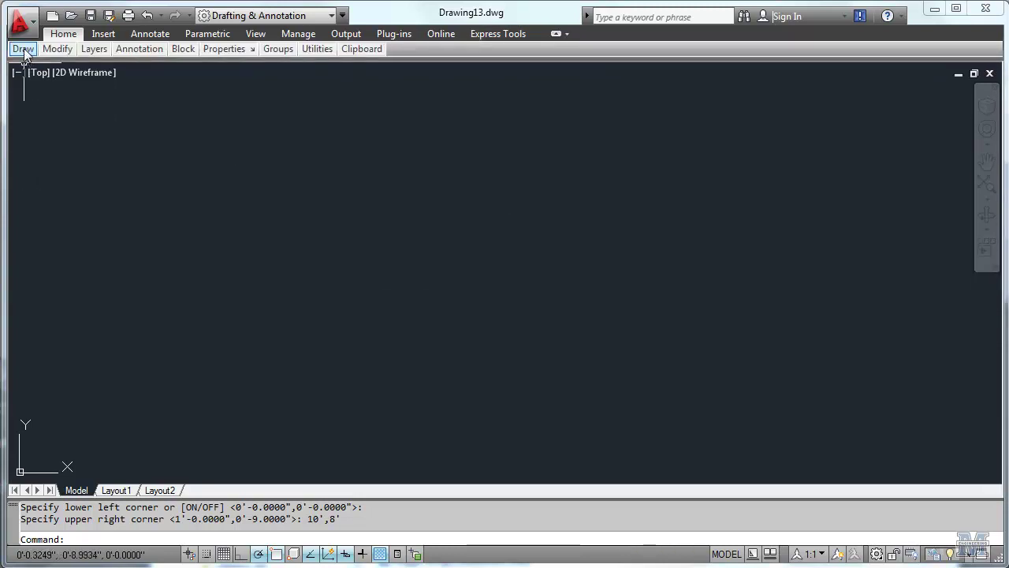
{"action": "mouse_move", "coordinate": [25, 52]}
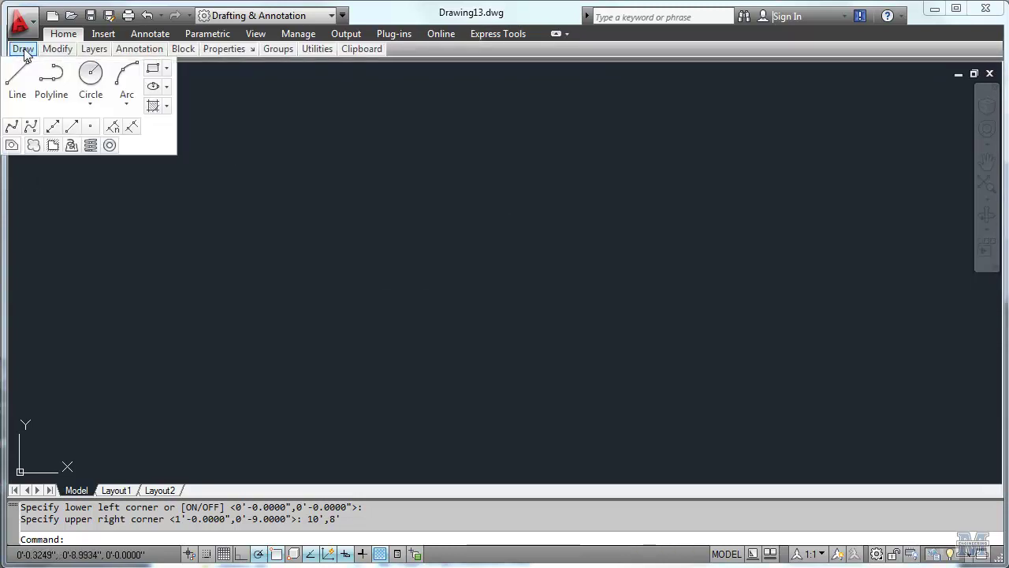
{"action": "left_click", "coordinate": [153, 69]}
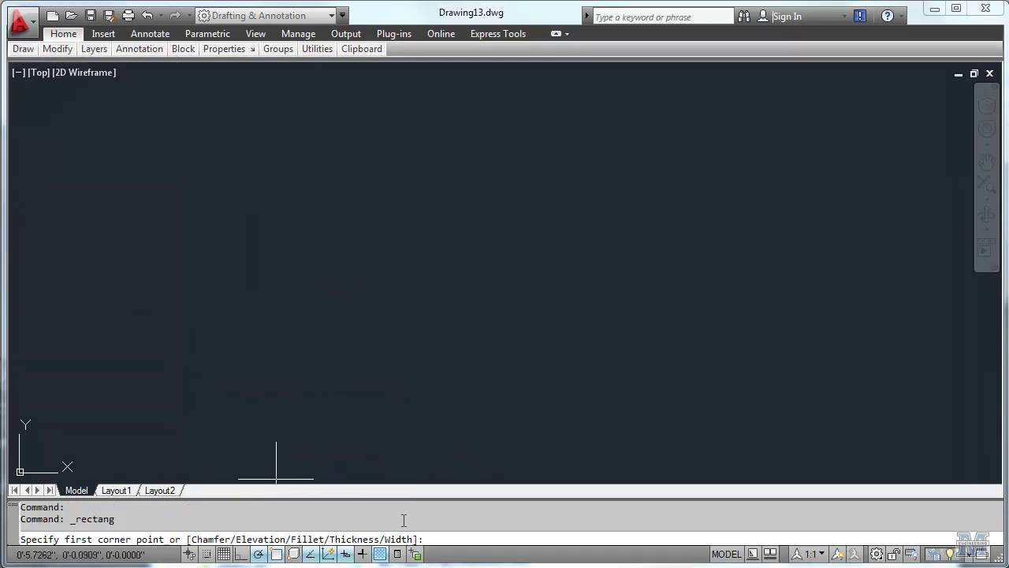
{"action": "type", "text": "0"}
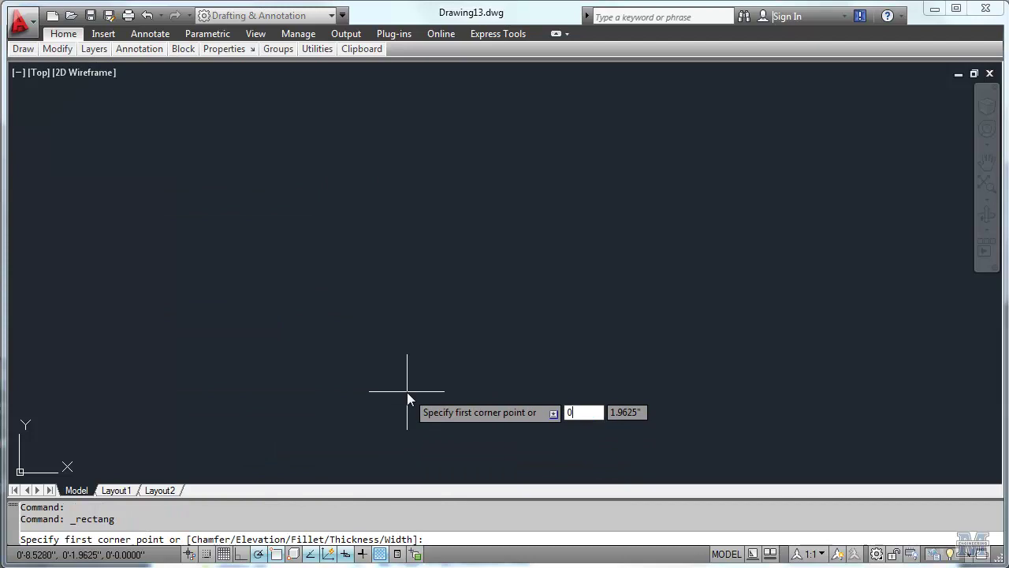
{"action": "key", "text": "Tab"}
{"action": "type", "text": "0"}
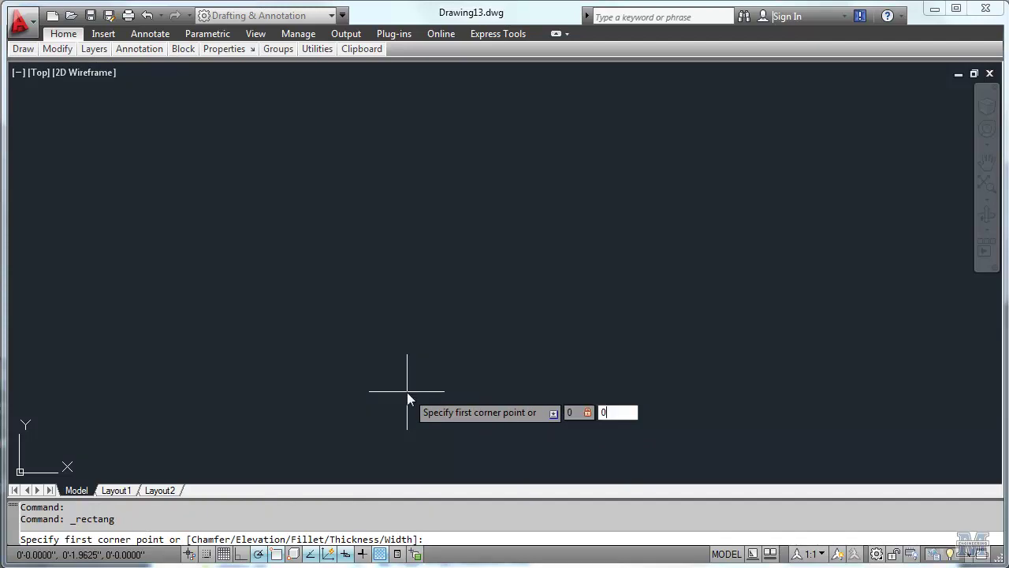
{"action": "key", "text": "Return"}
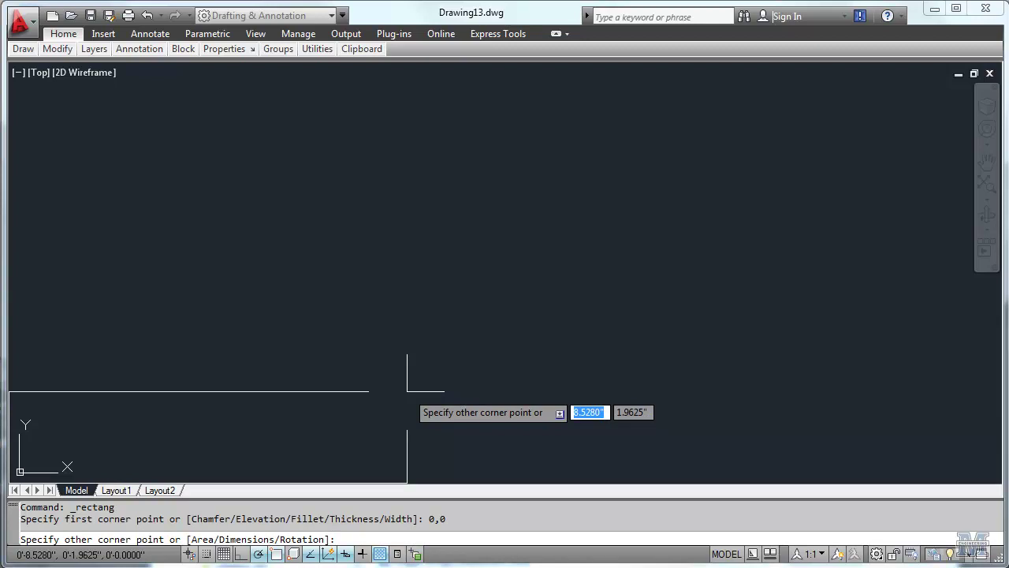
{"action": "type", "text": "10'"}
{"action": "key", "text": "Tab"}
{"action": "type", "text": "8"}
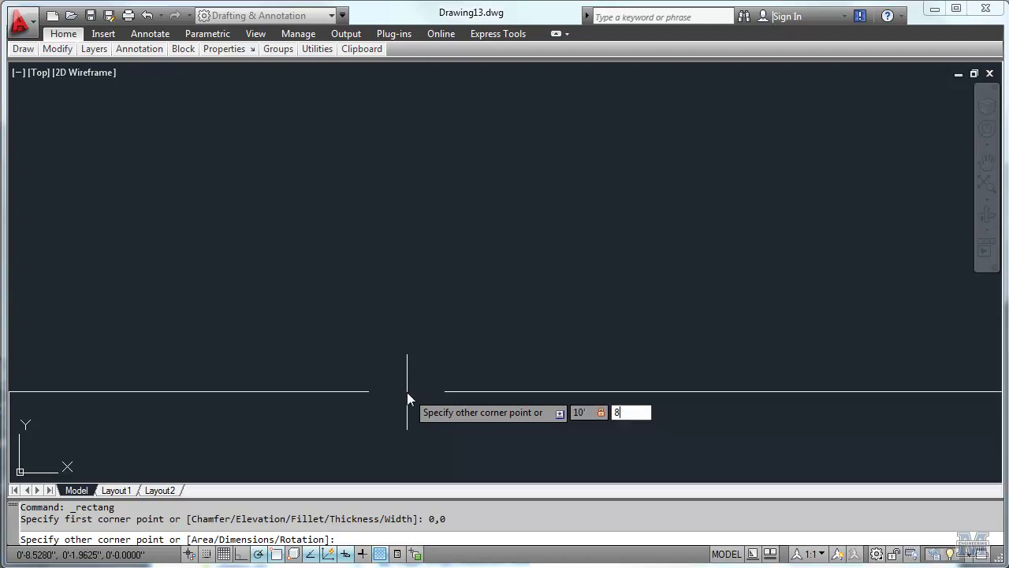
{"action": "type", "text": "'"}
{"action": "key", "text": "Return"}
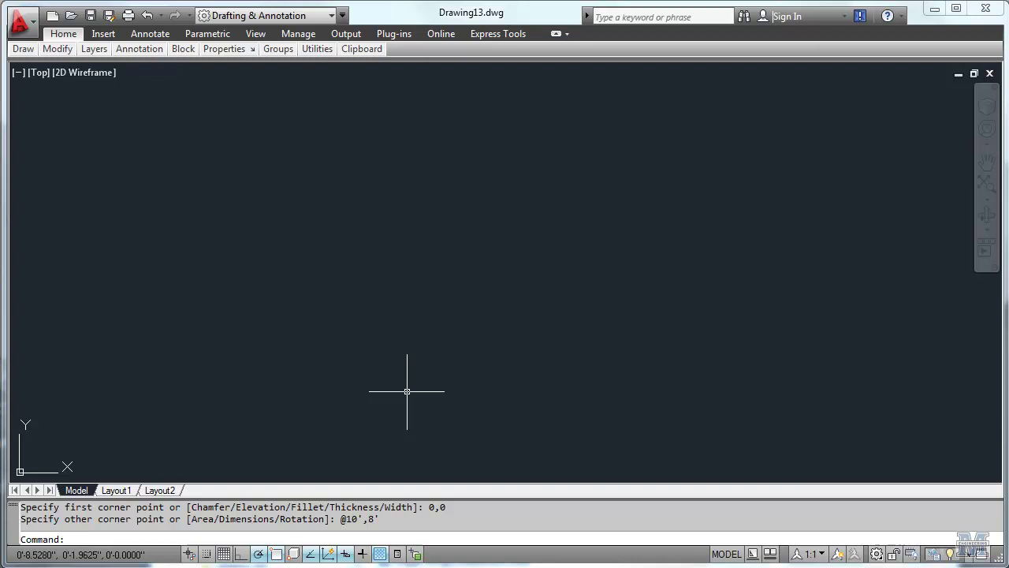
- Zoom to extents on the border rectangle and switch the grid display on
{"action": "type", "text": "ZOOM"}
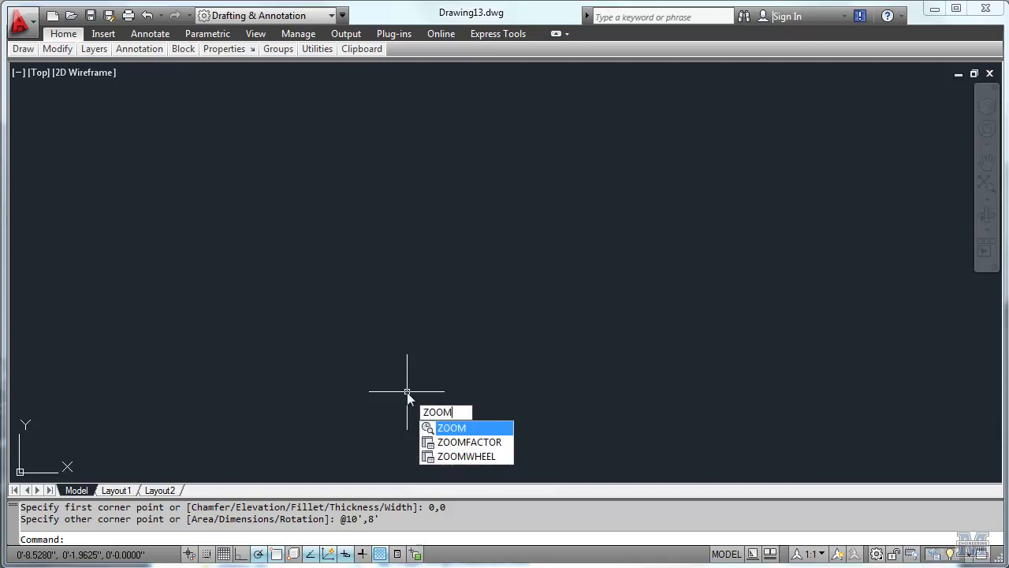
{"action": "key", "text": "Return"}
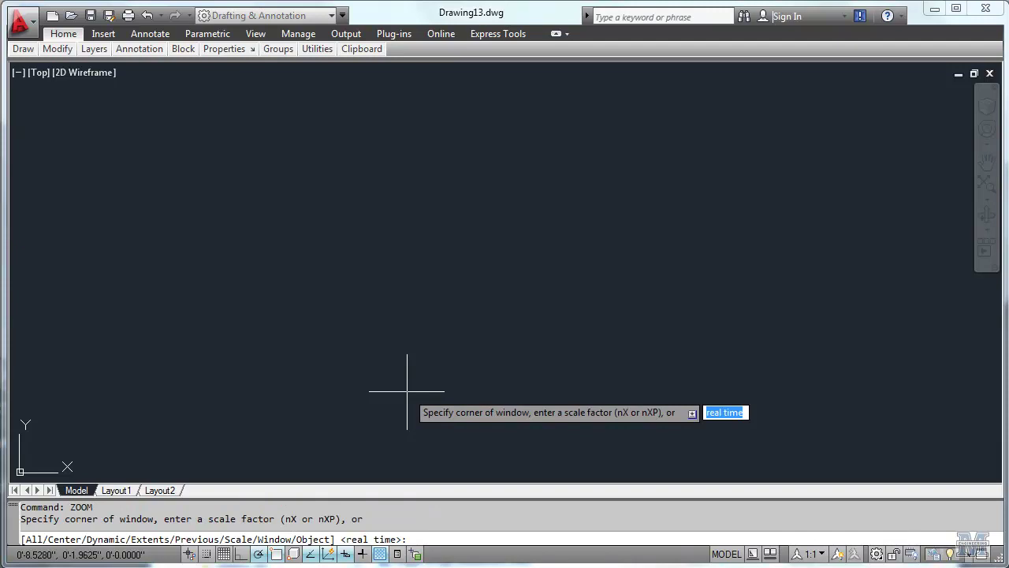
{"action": "type", "text": "e"}
{"action": "key", "text": "Return"}
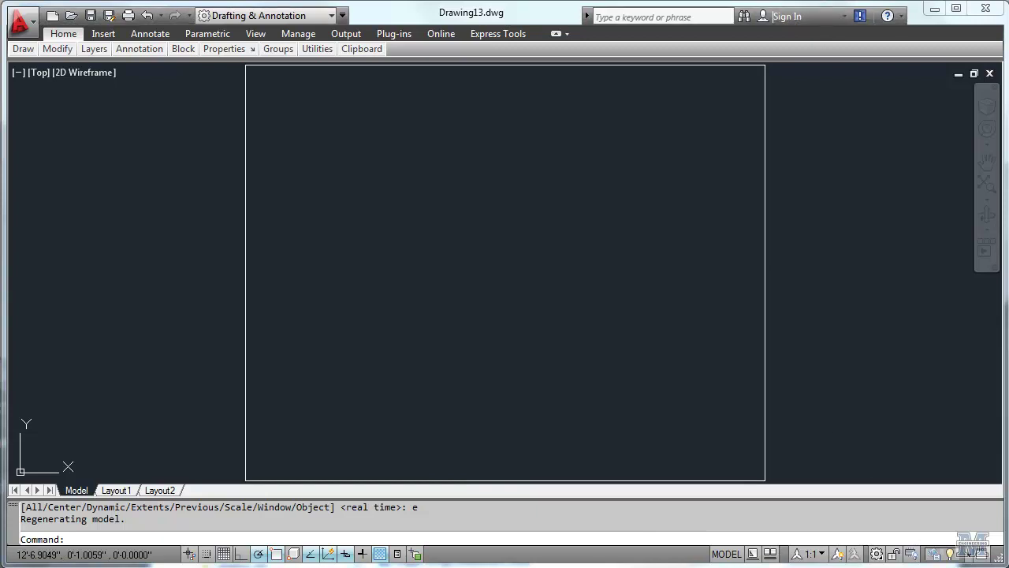
{"action": "left_click", "coordinate": [224, 554]}
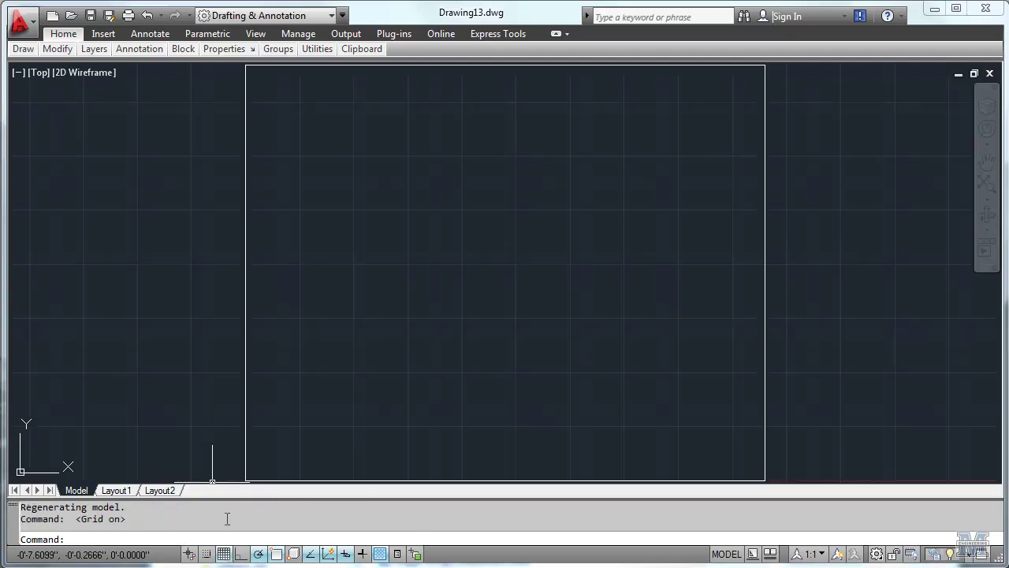
- In Grid Settings, turn Snap on and set a major grid line every 12
{"action": "right_click", "coordinate": [224, 555]}
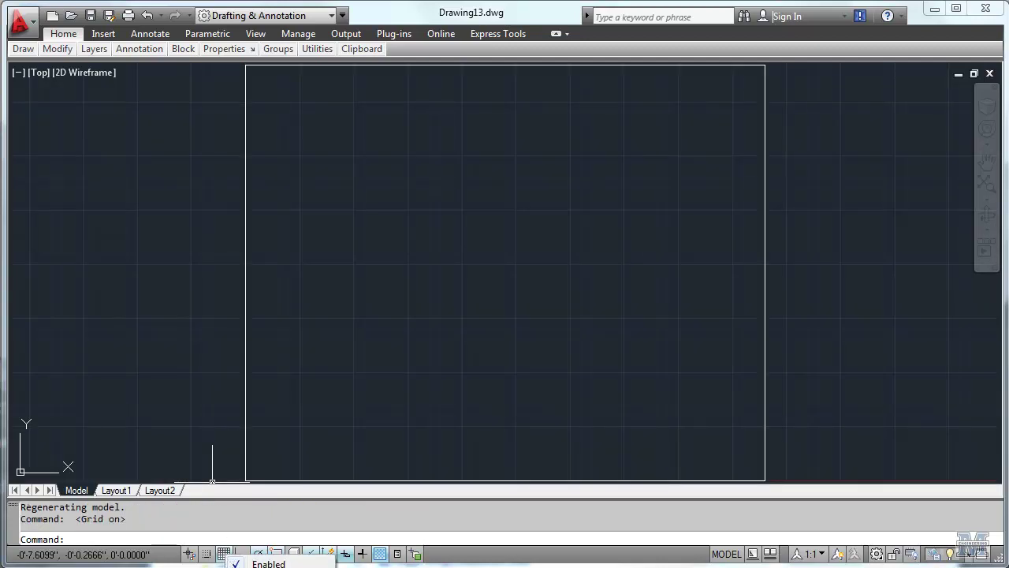
{"action": "left_click", "coordinate": [268, 566]}
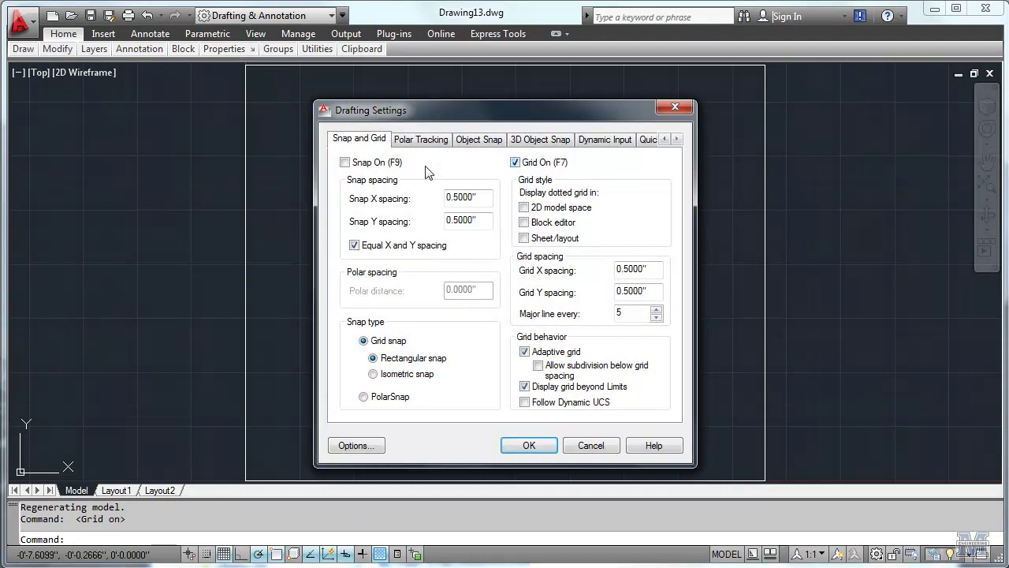
{"action": "left_click", "coordinate": [357, 165]}
{"action": "left_click", "coordinate": [633, 313]}
{"action": "key", "text": "BackSpace"}
{"action": "type", "text": "12"}
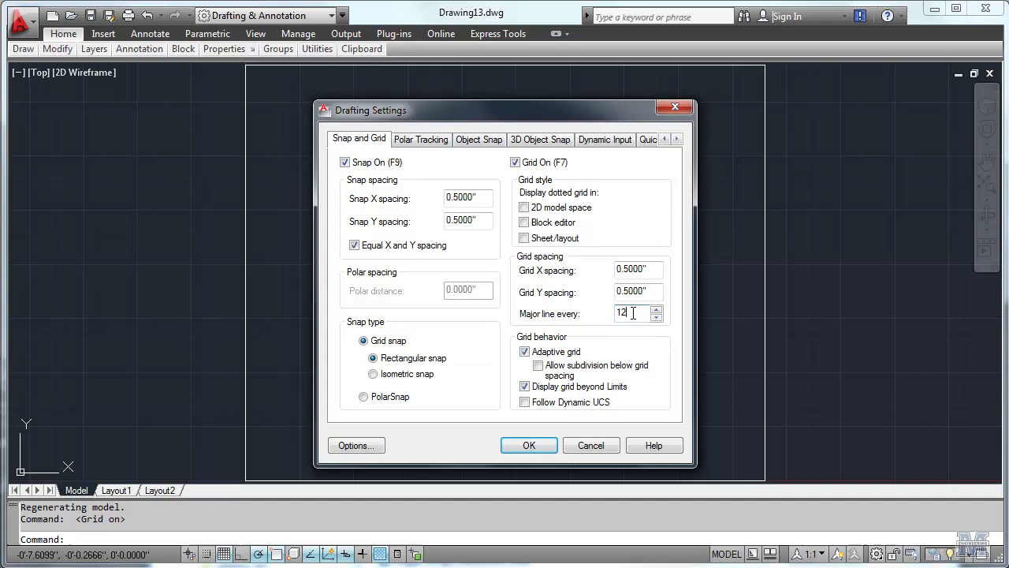
{"action": "left_click", "coordinate": [526, 446]}
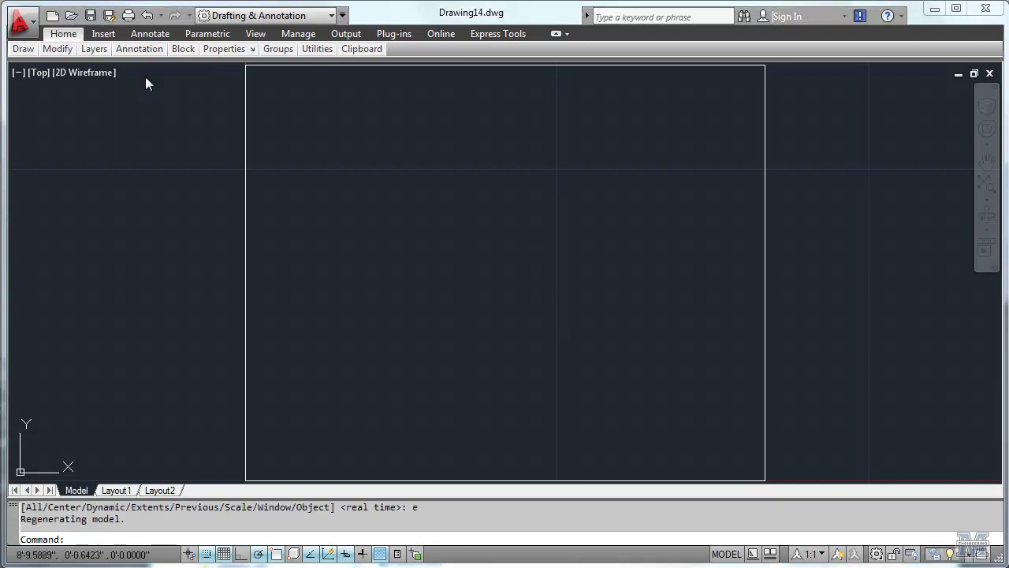
- Save the drawing as CIE101-03.dwg in the CAD folder
{"action": "left_click", "coordinate": [91, 16]}
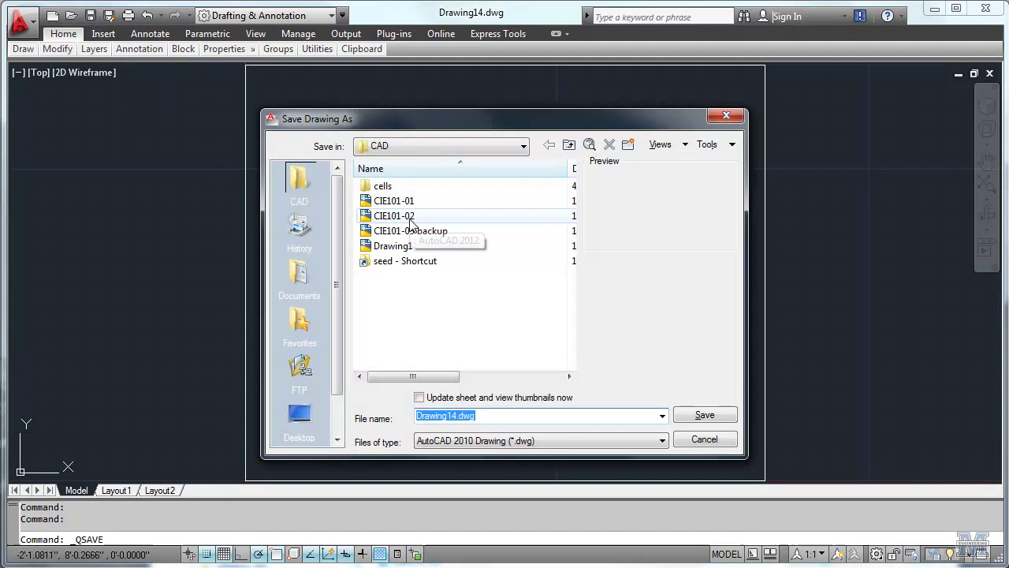
{"action": "left_click", "coordinate": [390, 216]}
{"action": "left_click", "coordinate": [462, 414]}
{"action": "left_click", "coordinate": [465, 414]}
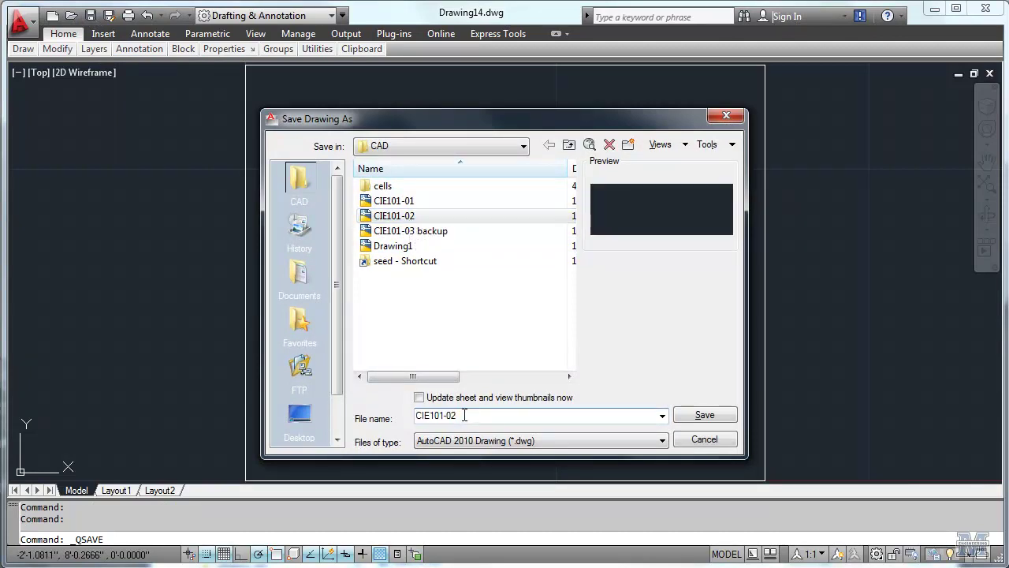
{"action": "key", "text": "BackSpace"}
{"action": "type", "text": "3"}
{"action": "key", "text": "Return"}
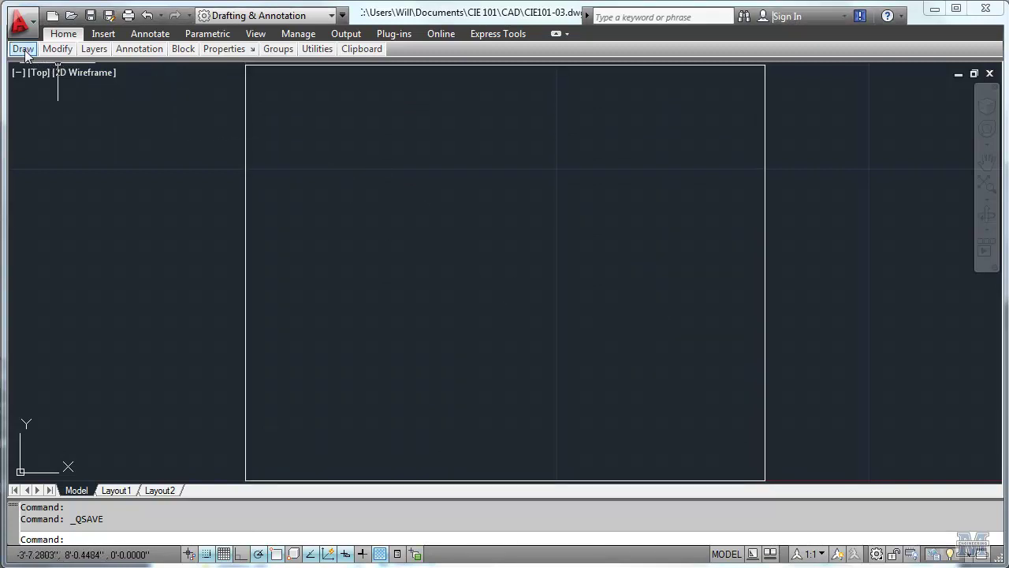
- Draw a 4' by 4' square rectangle with its first corner at #3',2'
{"action": "mouse_move", "coordinate": [22, 49]}
{"action": "left_click", "coordinate": [152, 71]}
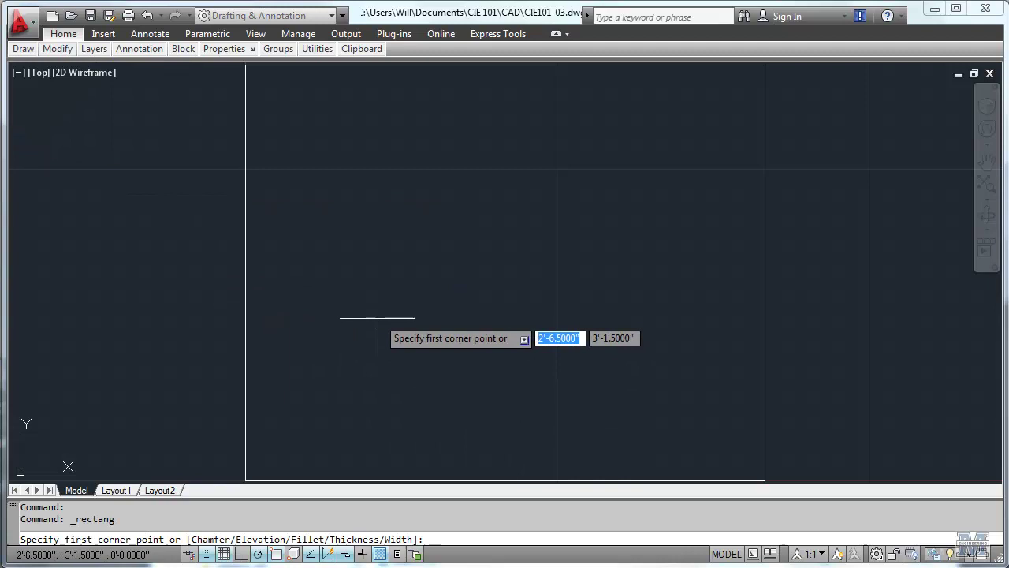
{"action": "type", "text": "#"}
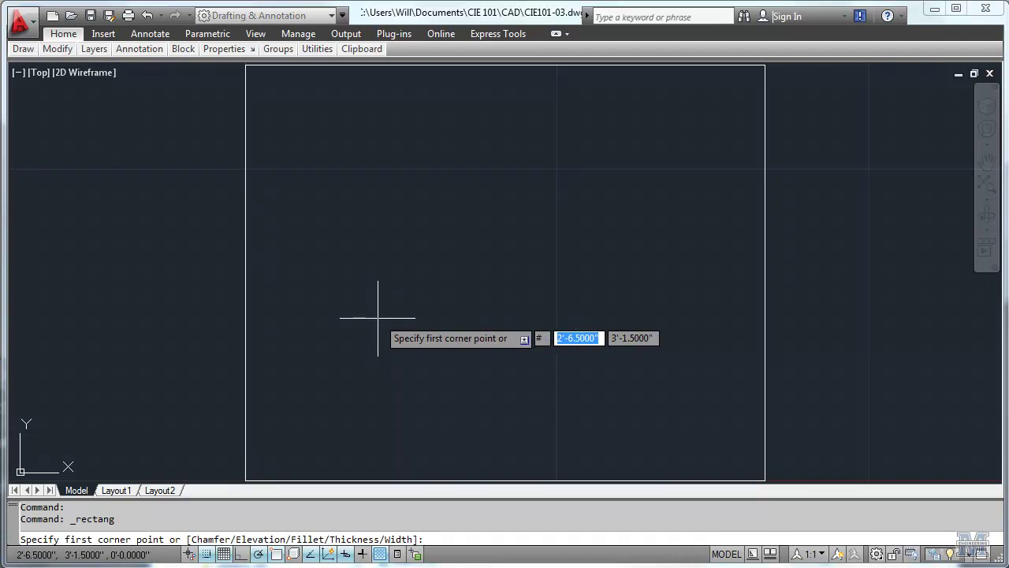
{"action": "type", "text": "3"}
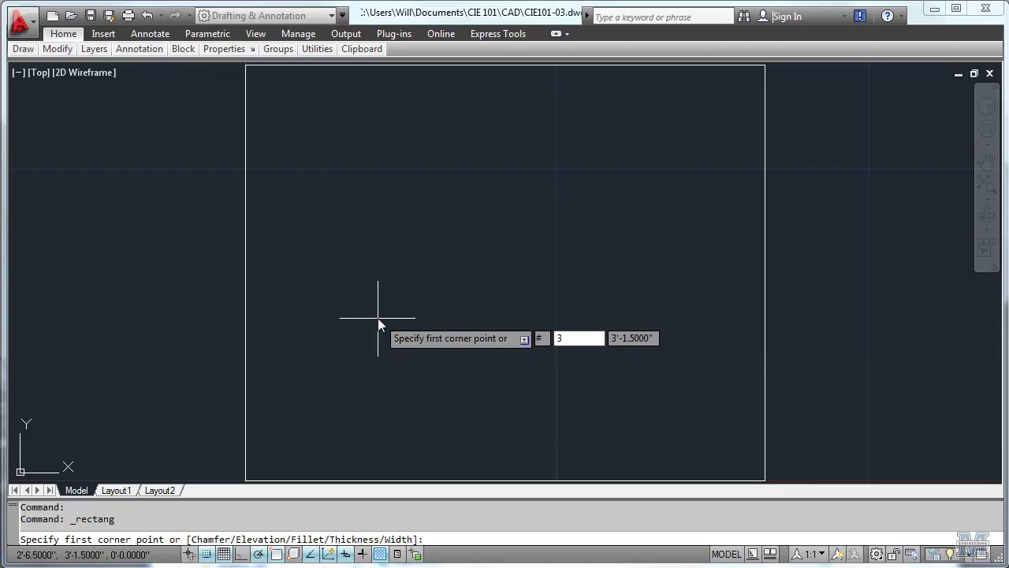
{"action": "type", "text": "'"}
{"action": "key", "text": "Tab"}
{"action": "type", "text": "2'"}
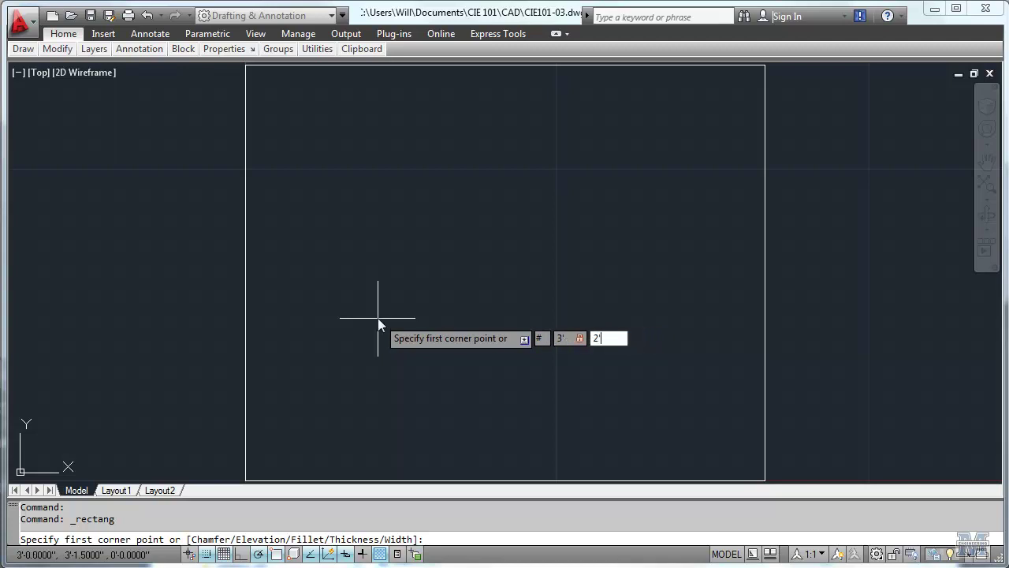
{"action": "key", "text": "Return"}
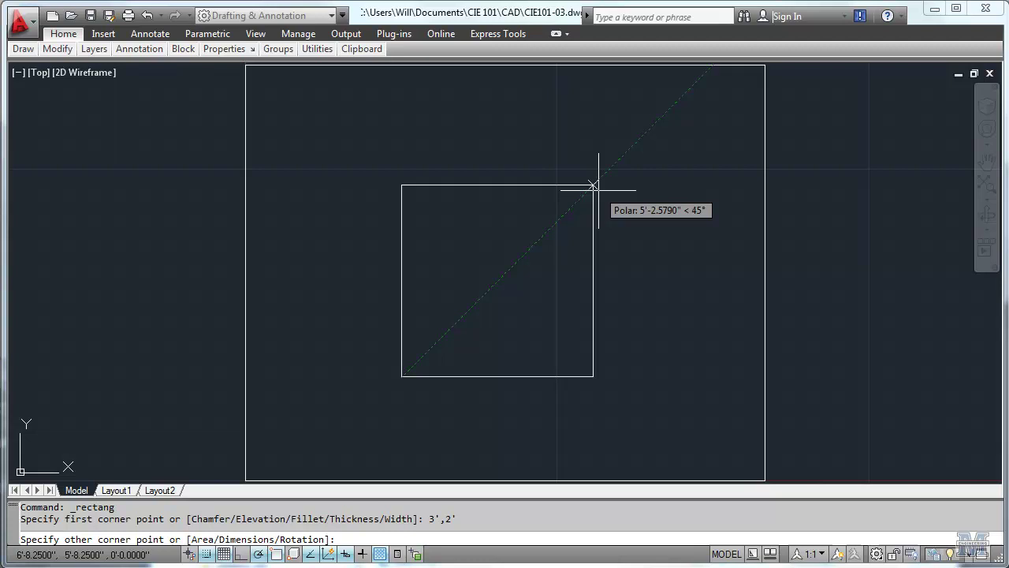
{"action": "type", "text": "4"}
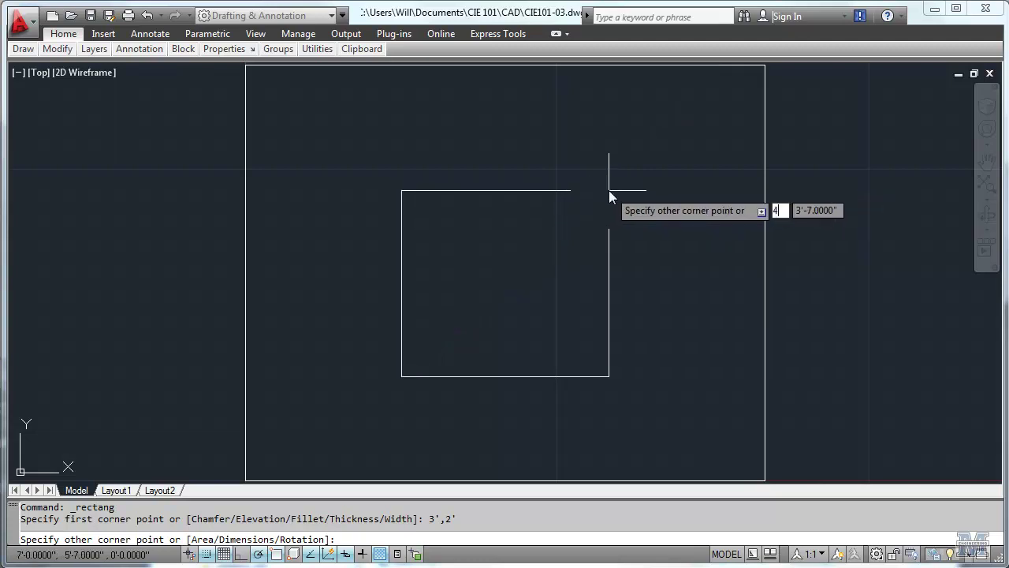
{"action": "type", "text": "'"}
{"action": "key", "text": "Tab"}
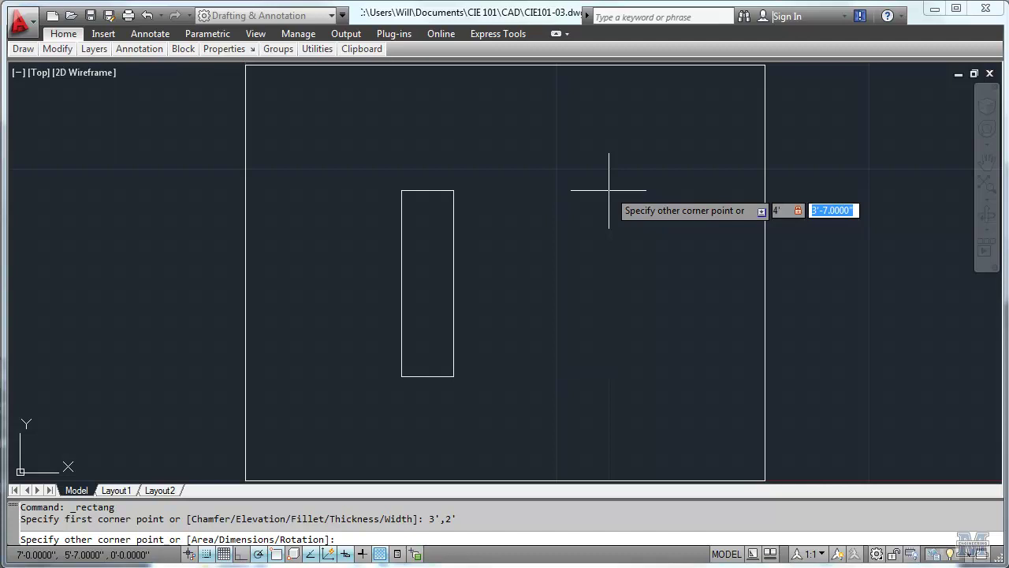
{"action": "type", "text": "4'"}
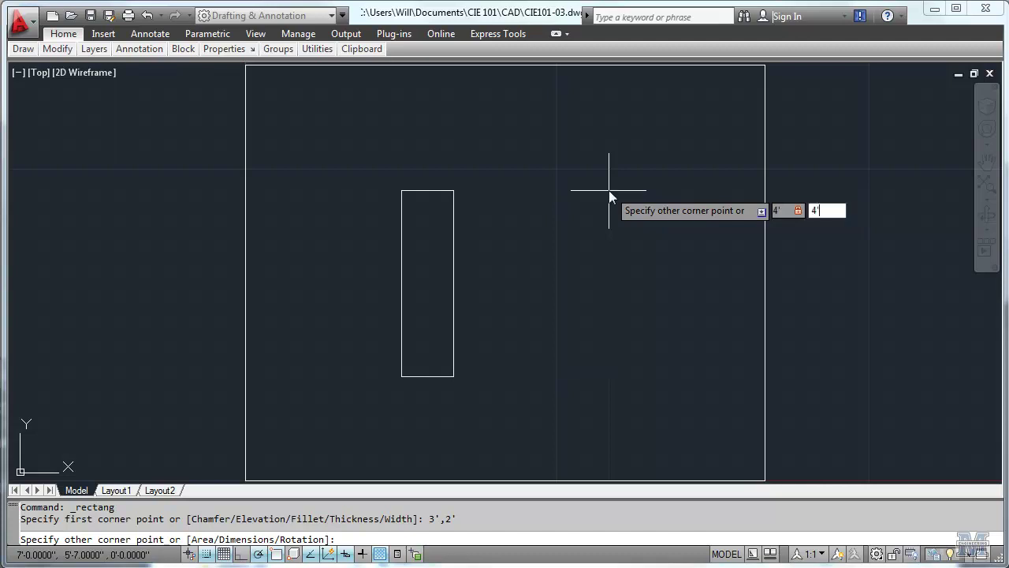
{"action": "key", "text": "Return"}
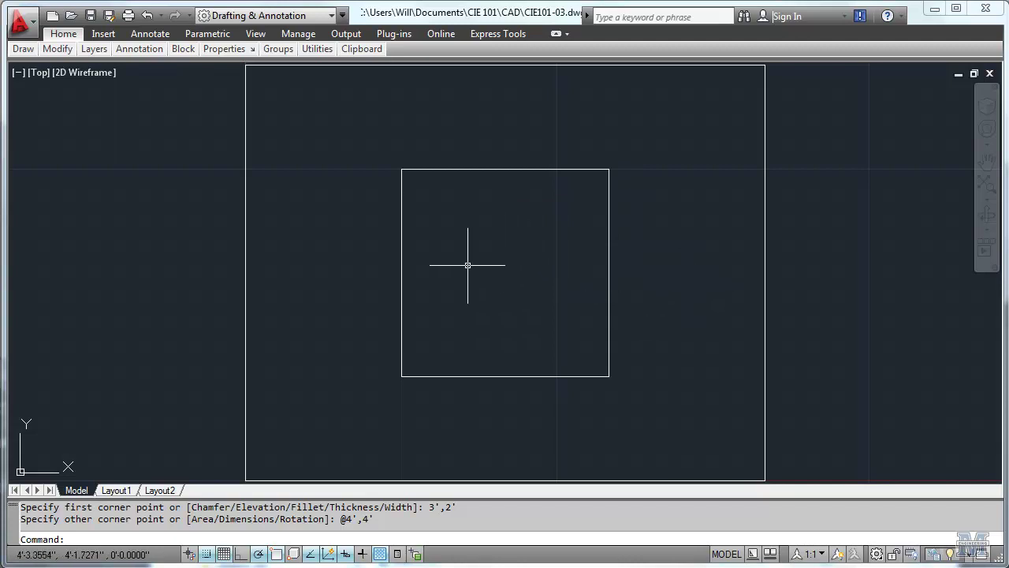
- Draw two 6" radius eye circles level with each other, the right one centred at 6',5'
{"action": "scroll", "coordinate": [468, 265], "scroll_direction": "up", "scroll_amount": 2}
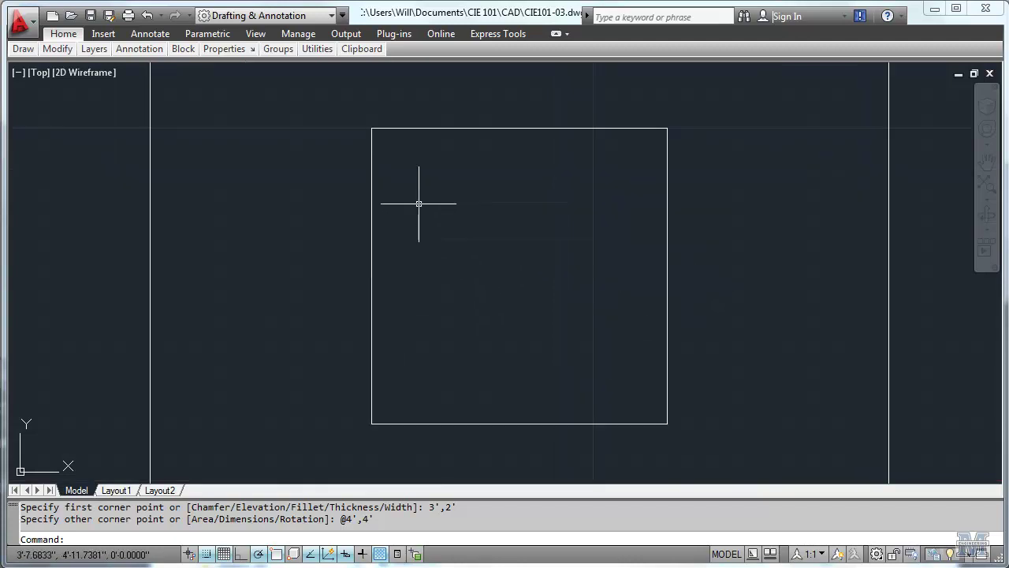
{"action": "mouse_move", "coordinate": [19, 50]}
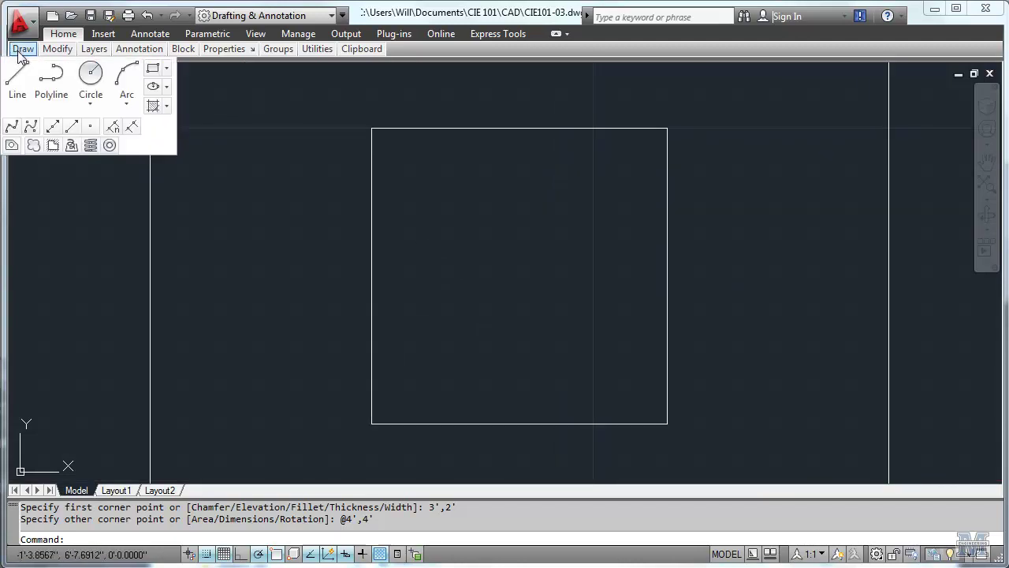
{"action": "left_click", "coordinate": [92, 78]}
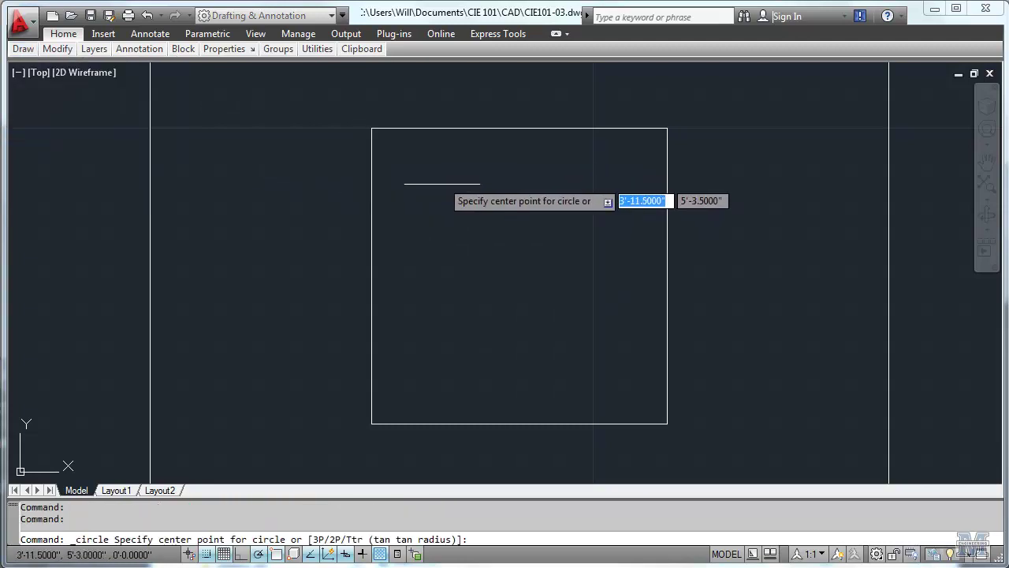
{"action": "scroll", "coordinate": [439, 201], "scroll_direction": "up", "scroll_amount": 3}
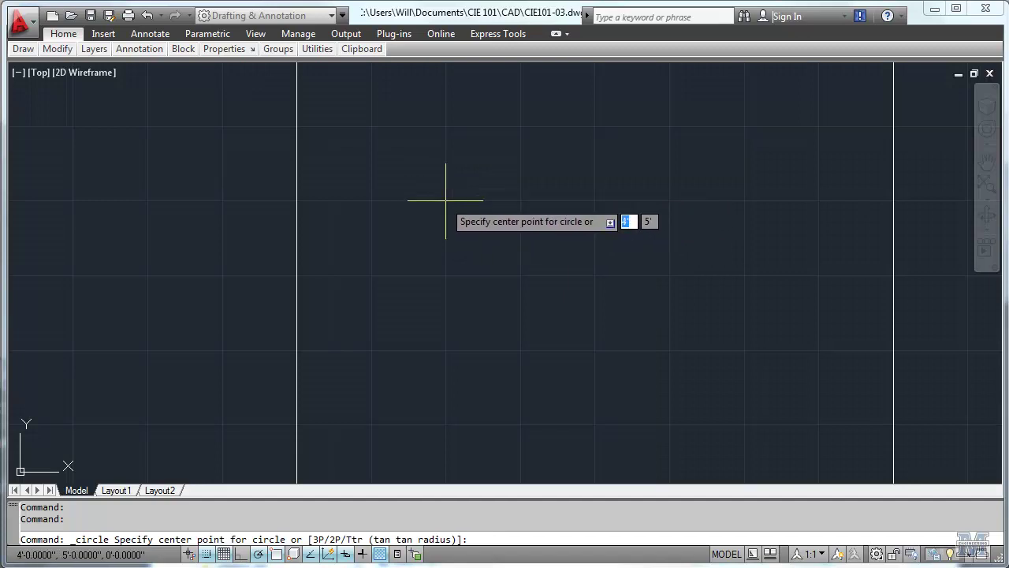
{"action": "left_click", "coordinate": [445, 201]}
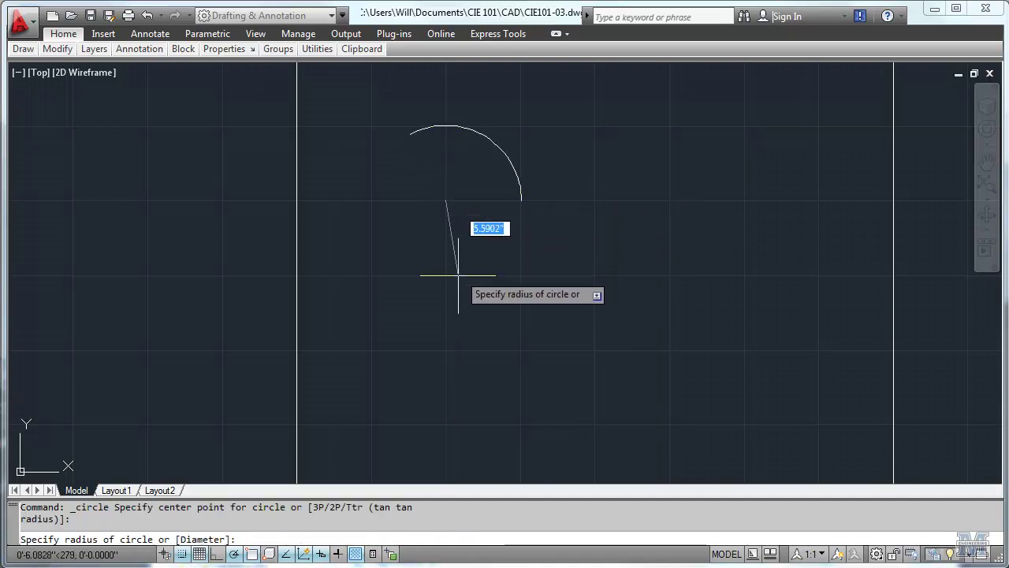
{"action": "type", "text": "6"}
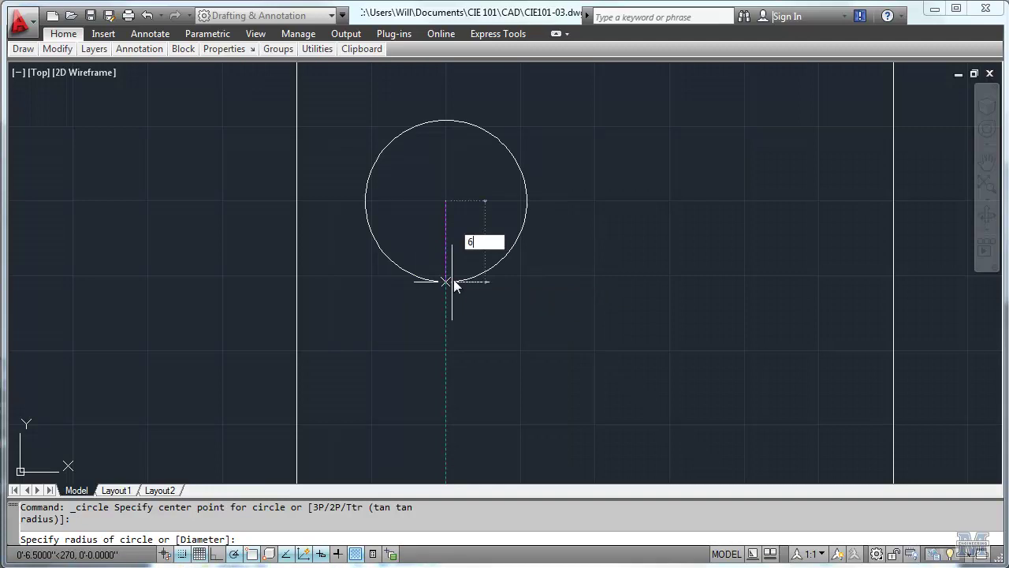
{"action": "key", "text": "Return"}
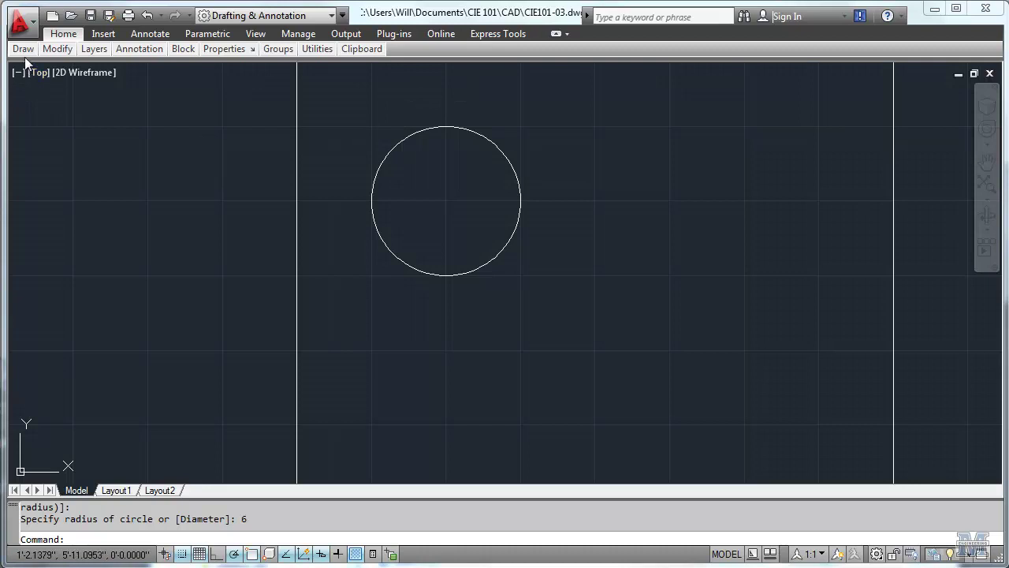
{"action": "mouse_move", "coordinate": [23, 52]}
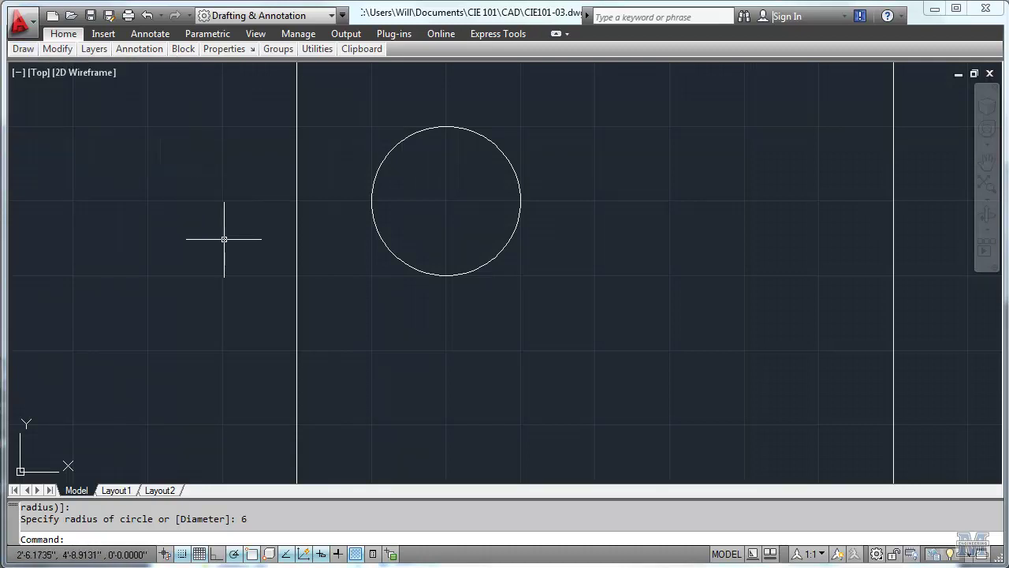
{"action": "key", "text": "Return"}
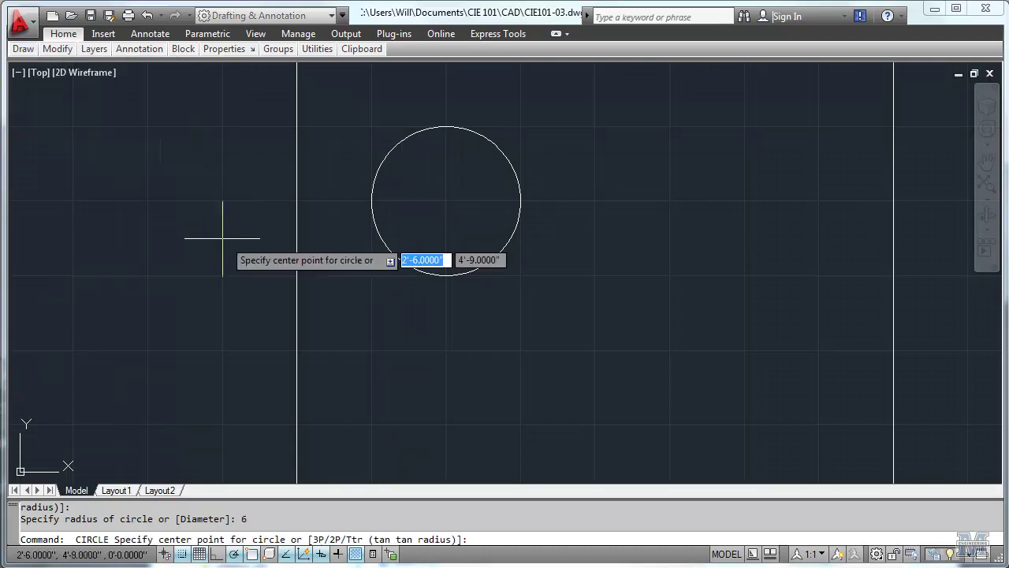
{"action": "left_click", "coordinate": [744, 200]}
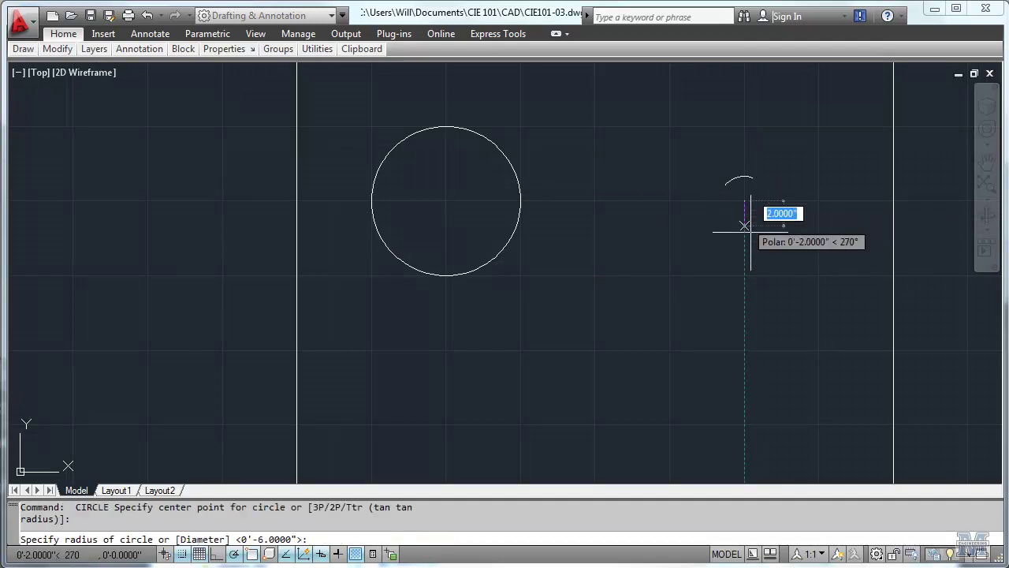
{"action": "type", "text": "6"}
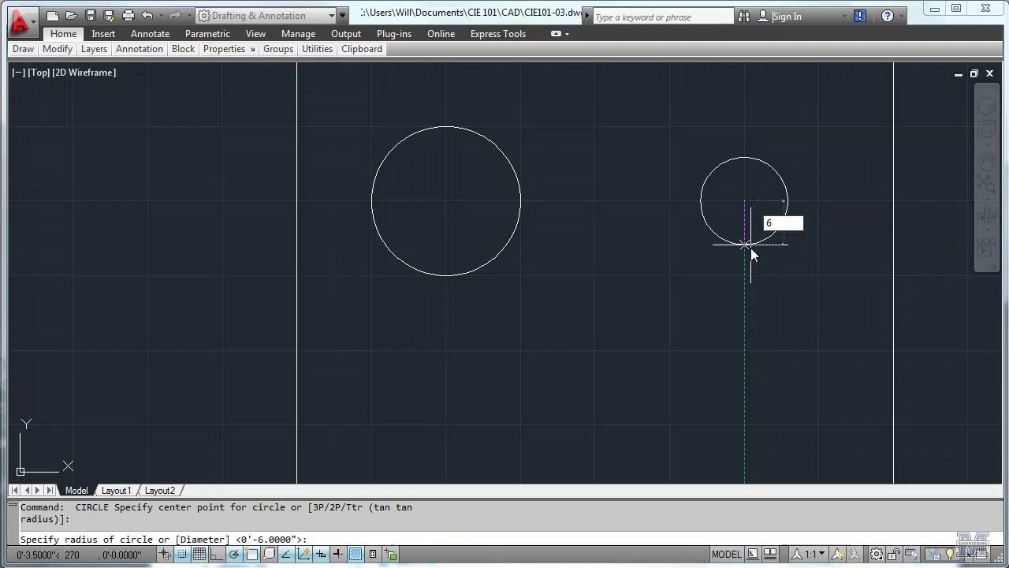
{"action": "key", "text": "Return"}
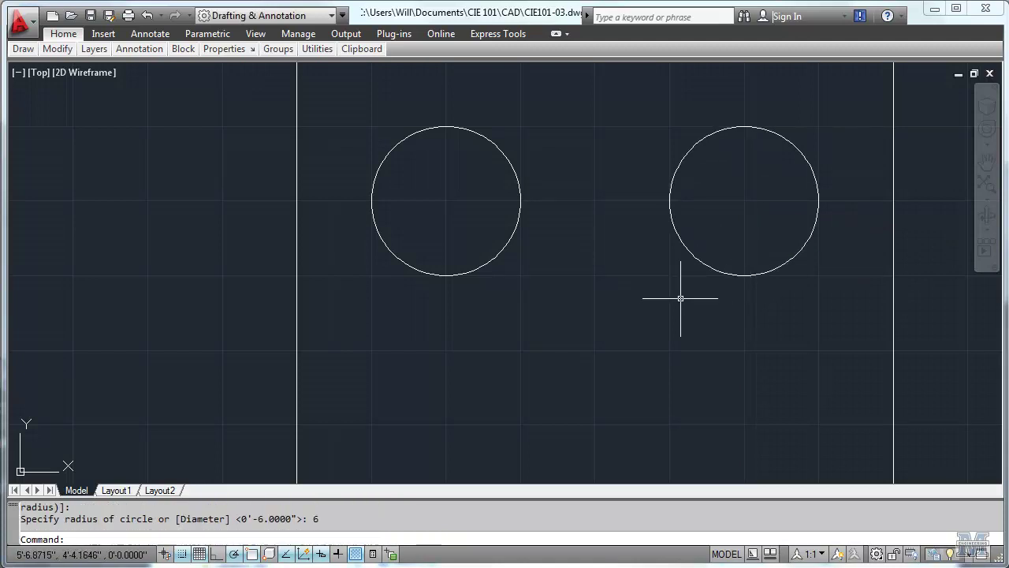
- Draw a three-point nose arc curving down from between the eyes to below the right eye
{"action": "scroll", "coordinate": [660, 333], "scroll_direction": "down", "scroll_amount": 2}
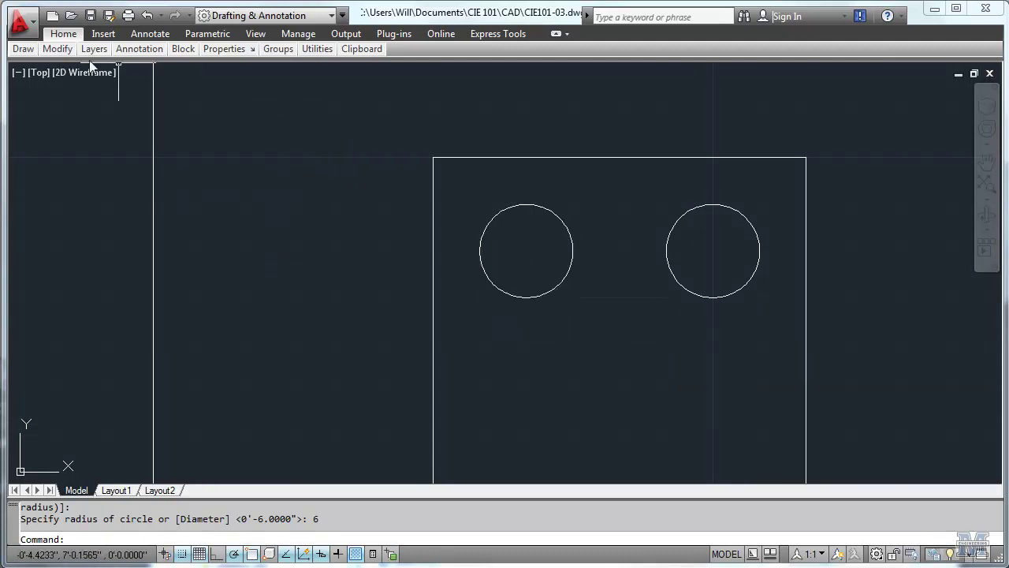
{"action": "mouse_move", "coordinate": [29, 56]}
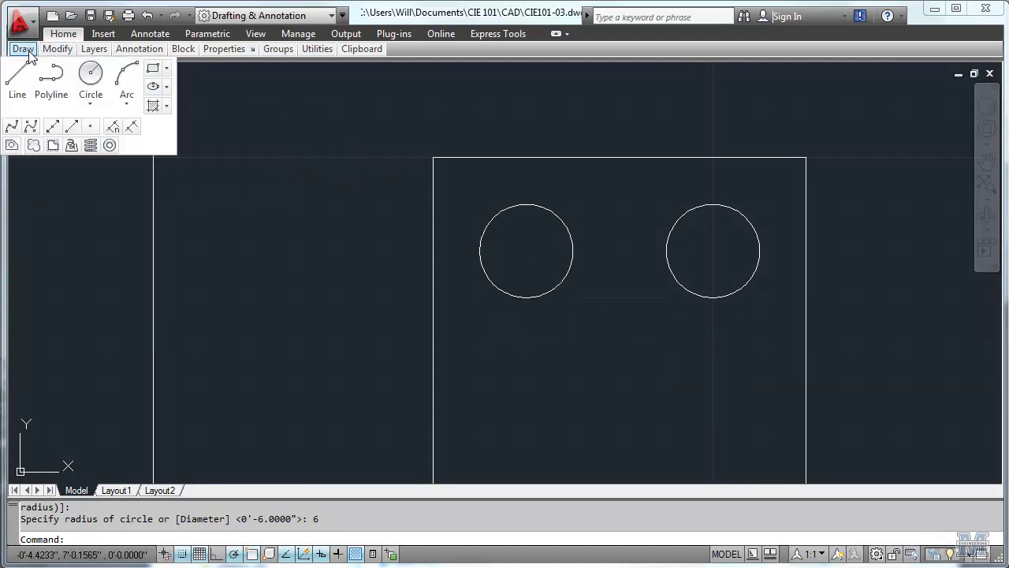
{"action": "left_click", "coordinate": [119, 93]}
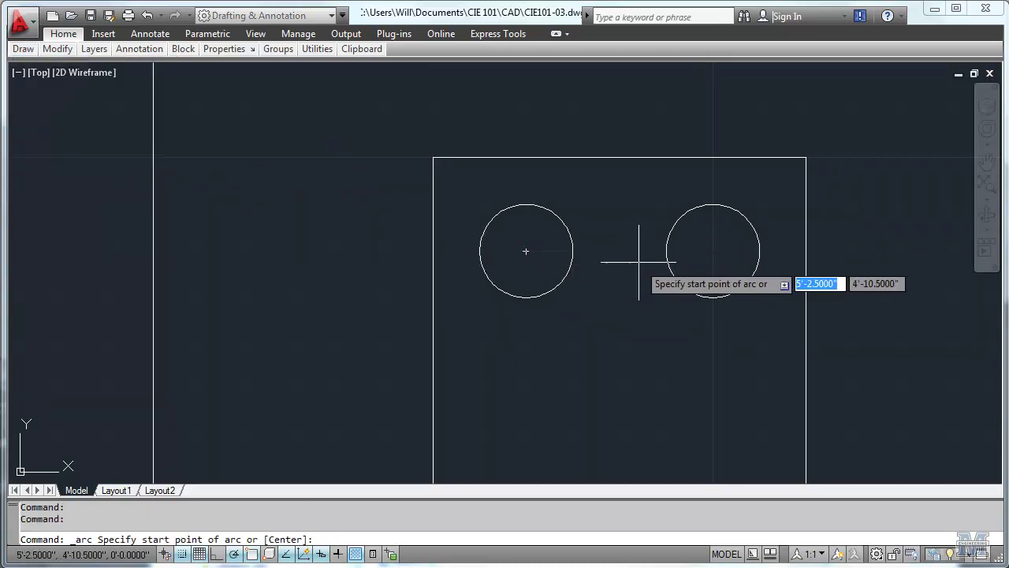
{"action": "scroll", "coordinate": [619, 248], "scroll_direction": "up", "scroll_amount": 2}
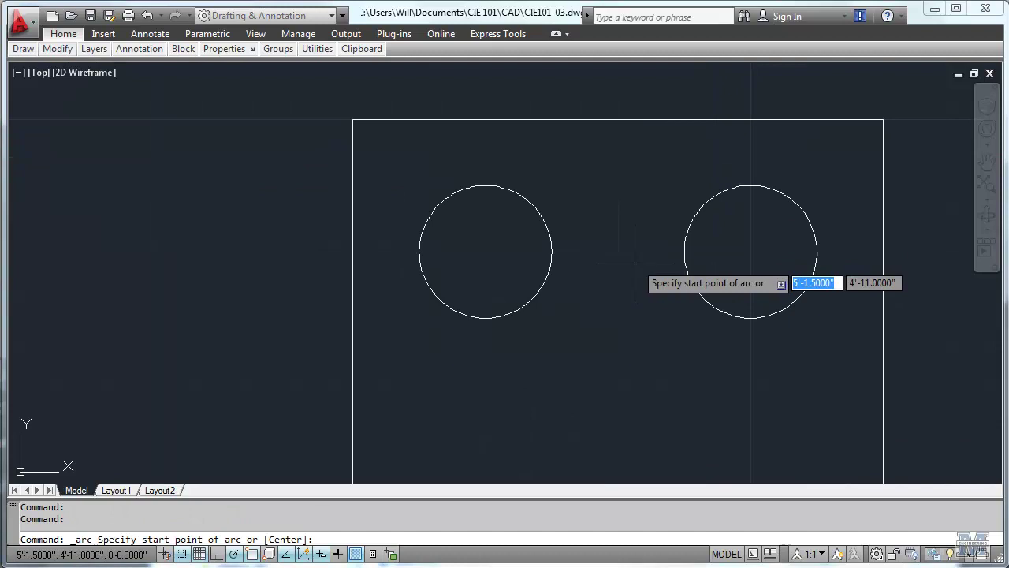
{"action": "left_click", "coordinate": [619, 252]}
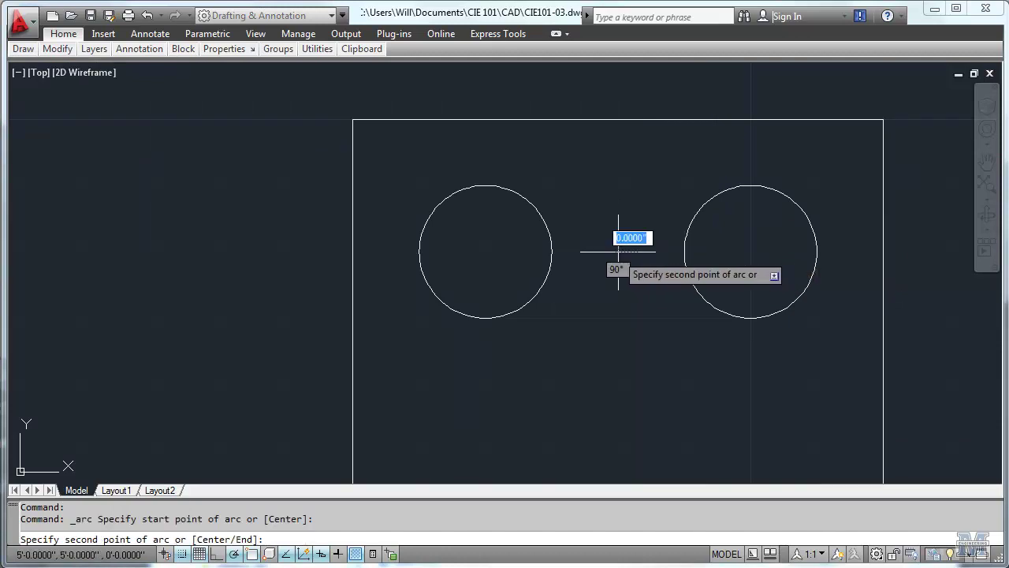
{"action": "left_click", "coordinate": [646, 356]}
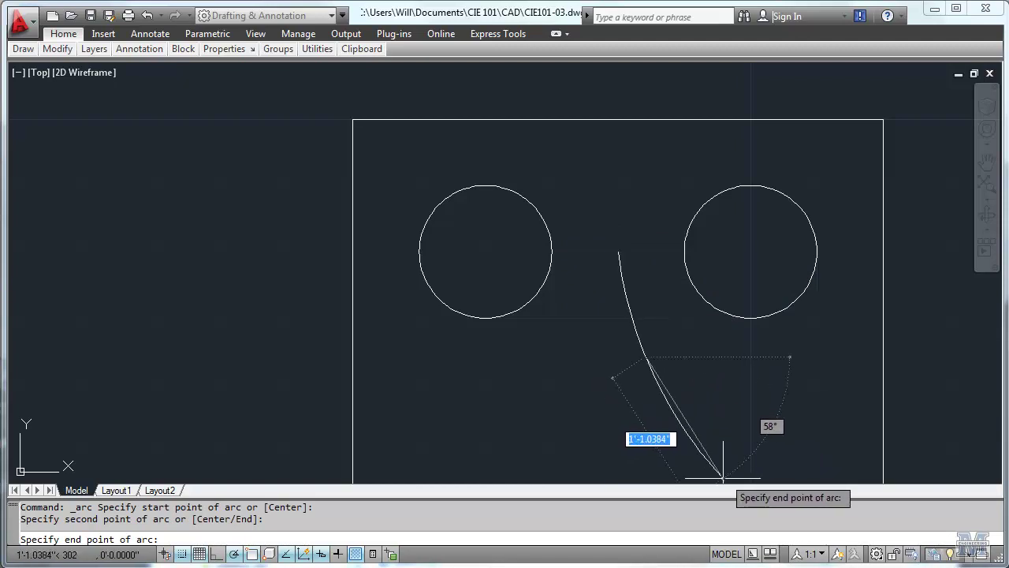
{"action": "left_click", "coordinate": [701, 456]}
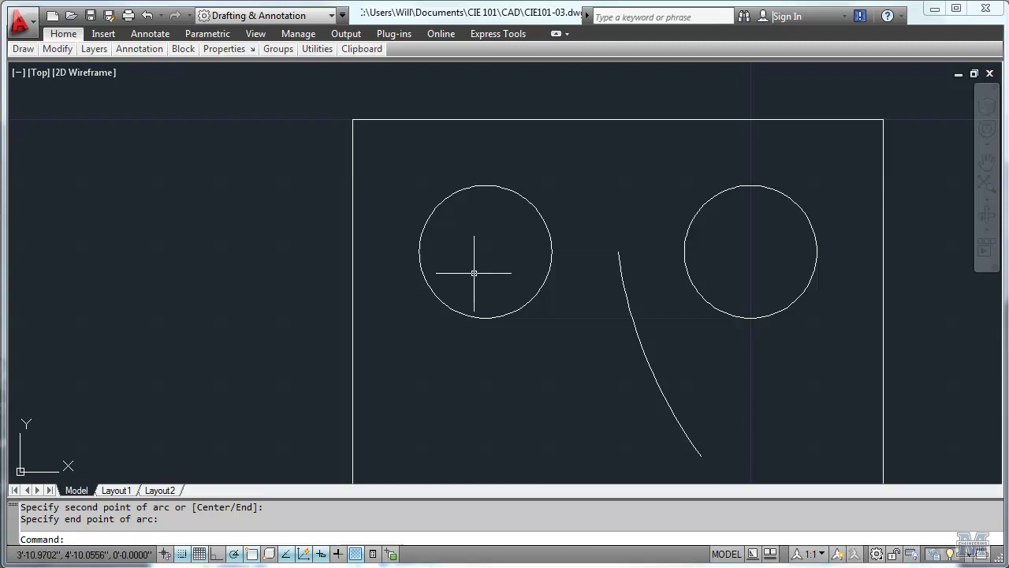
- Add a shorter arc from the nose's lower end hooking back to the left
{"action": "key", "text": "Return"}
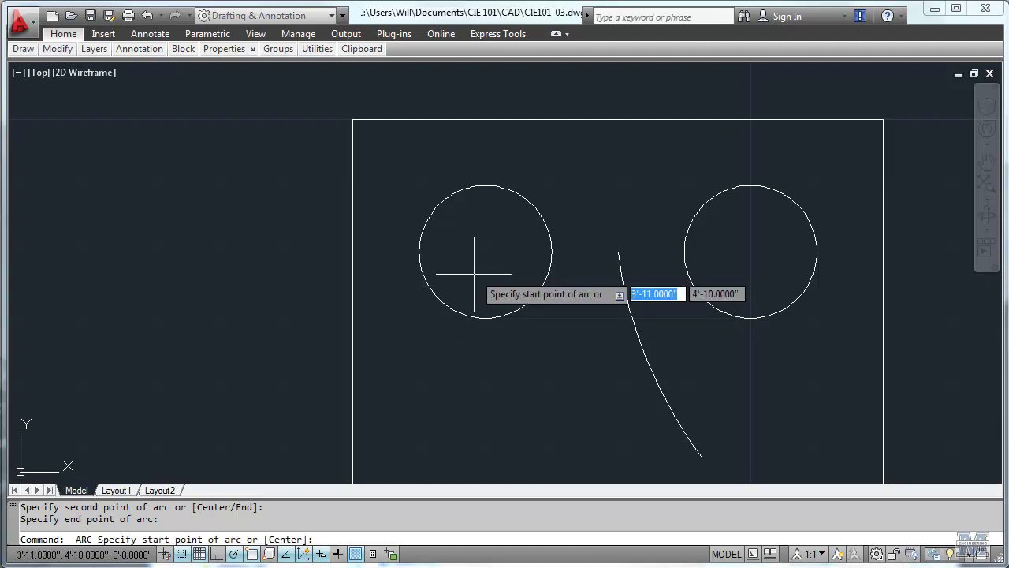
{"action": "left_click", "coordinate": [701, 456]}
{"action": "left_click", "coordinate": [658, 467]}
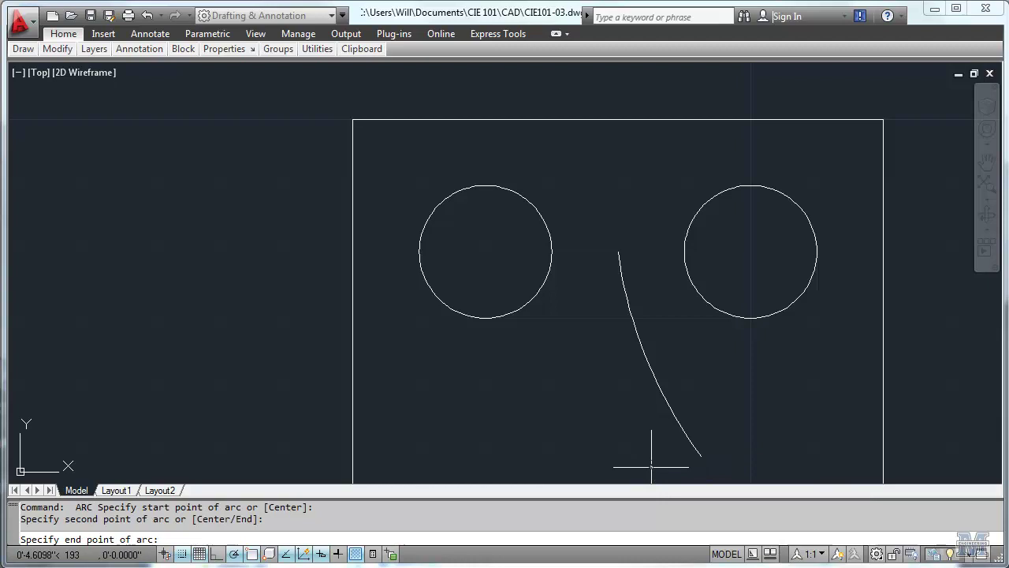
{"action": "left_click", "coordinate": [574, 451]}
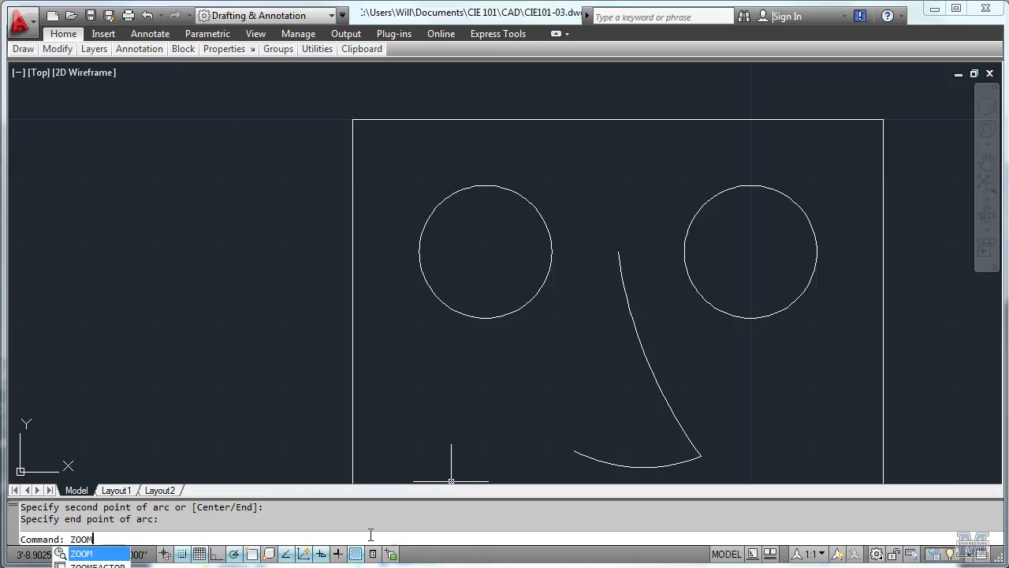
- Zoom to extents and draw a three-point smile arc beneath the nose
{"action": "key", "text": "Return"}
{"action": "type", "text": "e"}
{"action": "key", "text": "Return"}
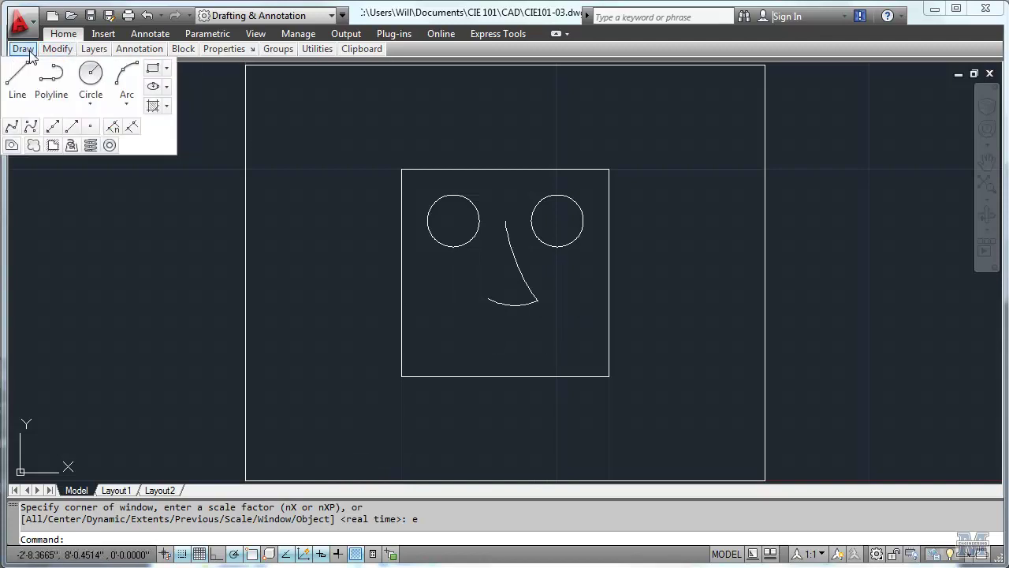
{"action": "mouse_move", "coordinate": [28, 52]}
{"action": "left_click", "coordinate": [124, 83]}
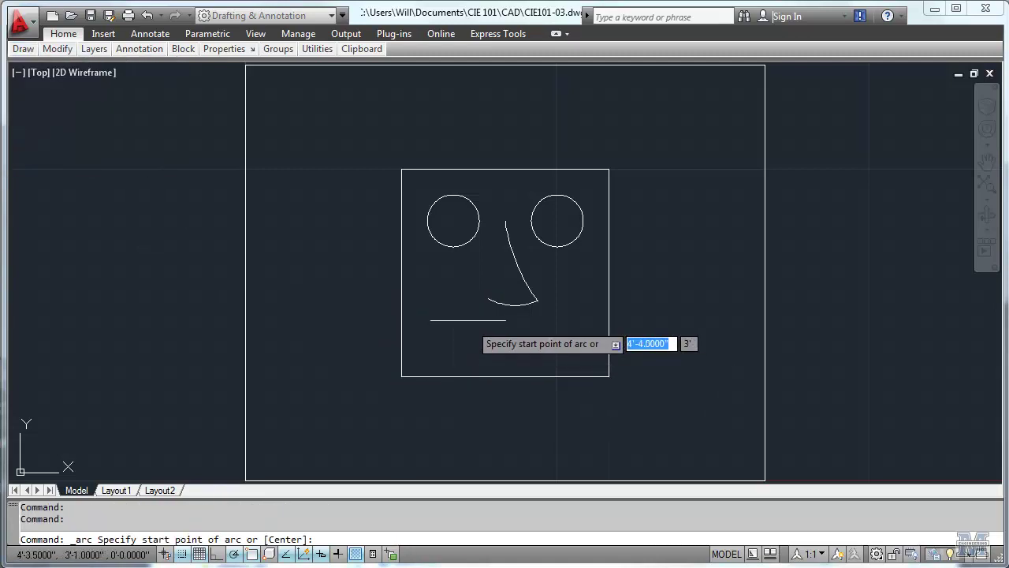
{"action": "left_click", "coordinate": [445, 318]}
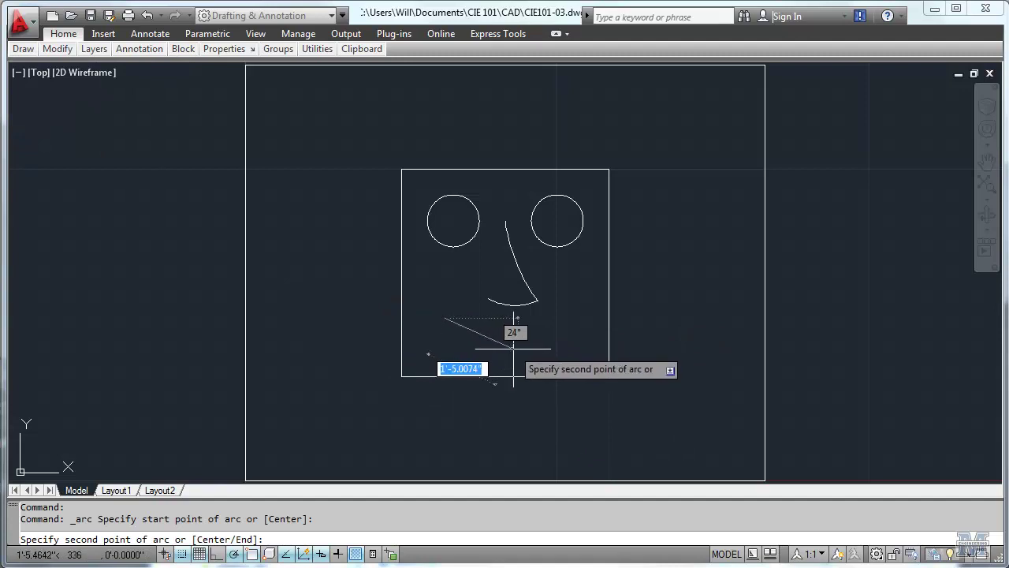
{"action": "left_click", "coordinate": [517, 349]}
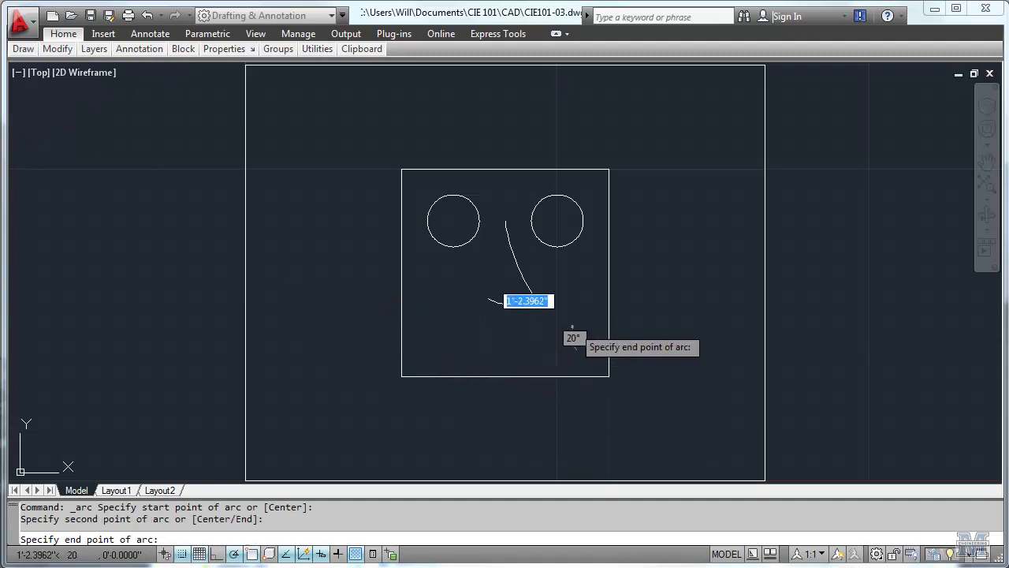
{"action": "left_click", "coordinate": [573, 327]}
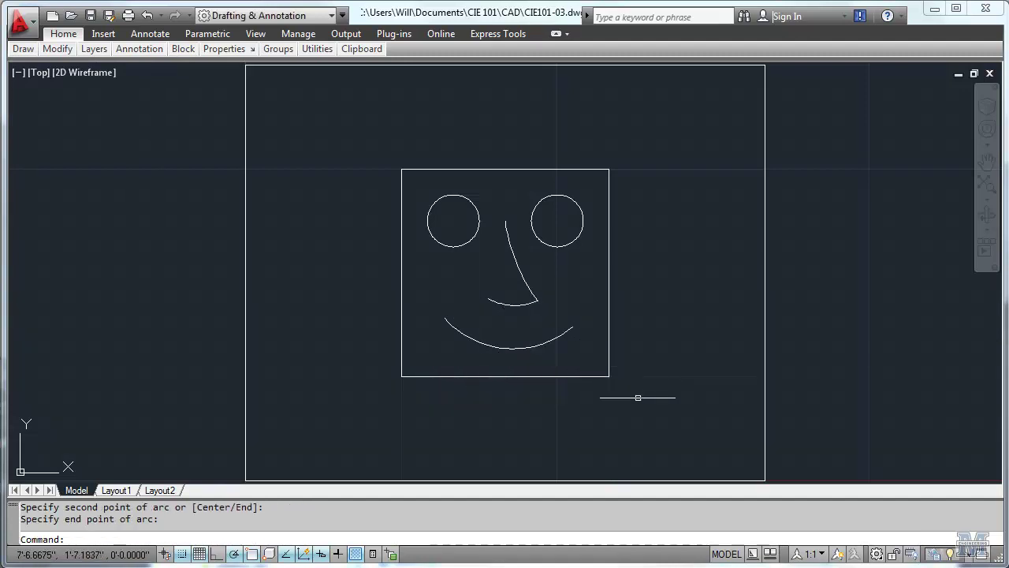
- Window-select the face and its square and move them 7.5" straight up from the top-edge midpoint
{"action": "left_click", "coordinate": [339, 140]}
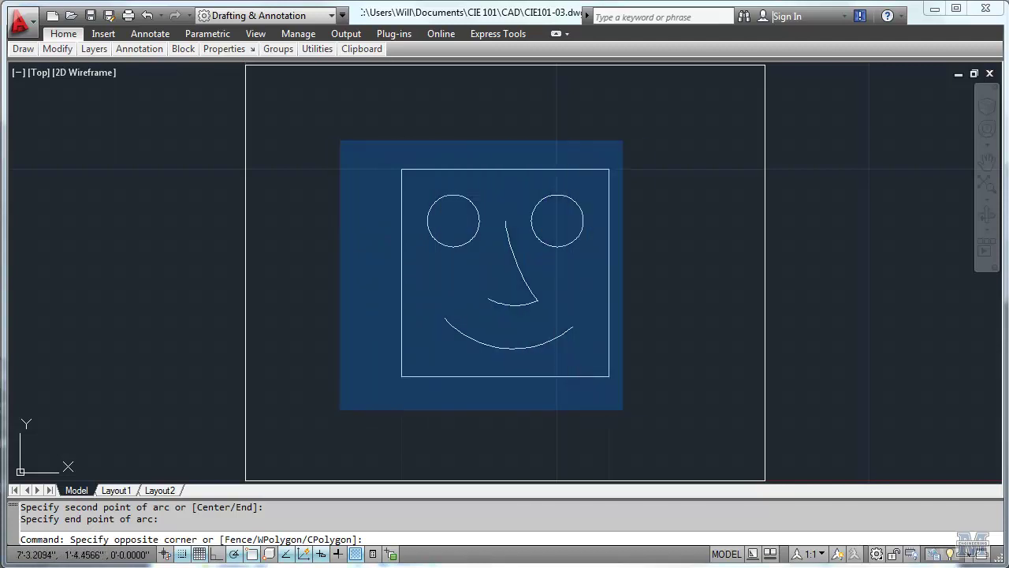
{"action": "left_click", "coordinate": [654, 415]}
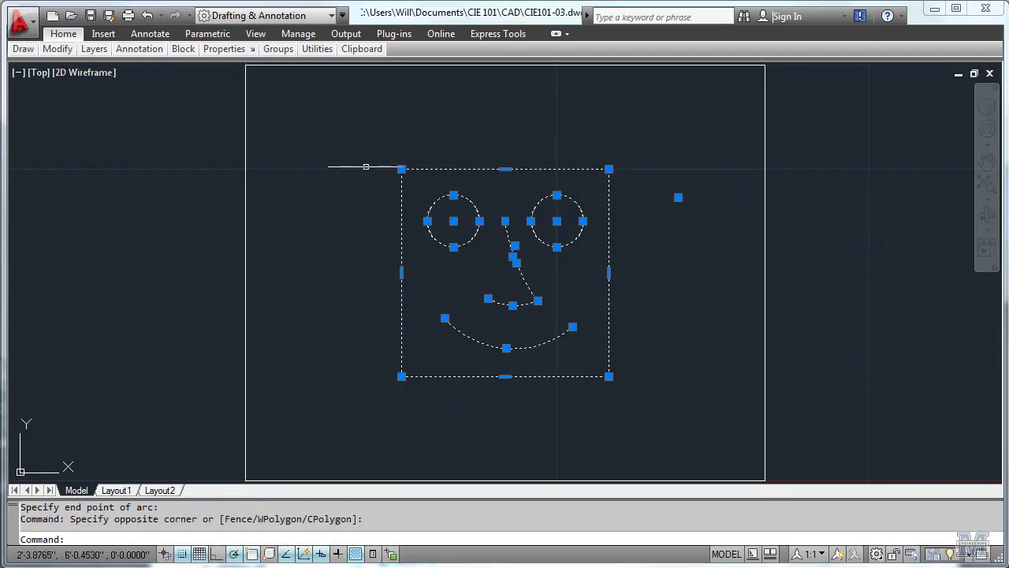
{"action": "mouse_move", "coordinate": [64, 55]}
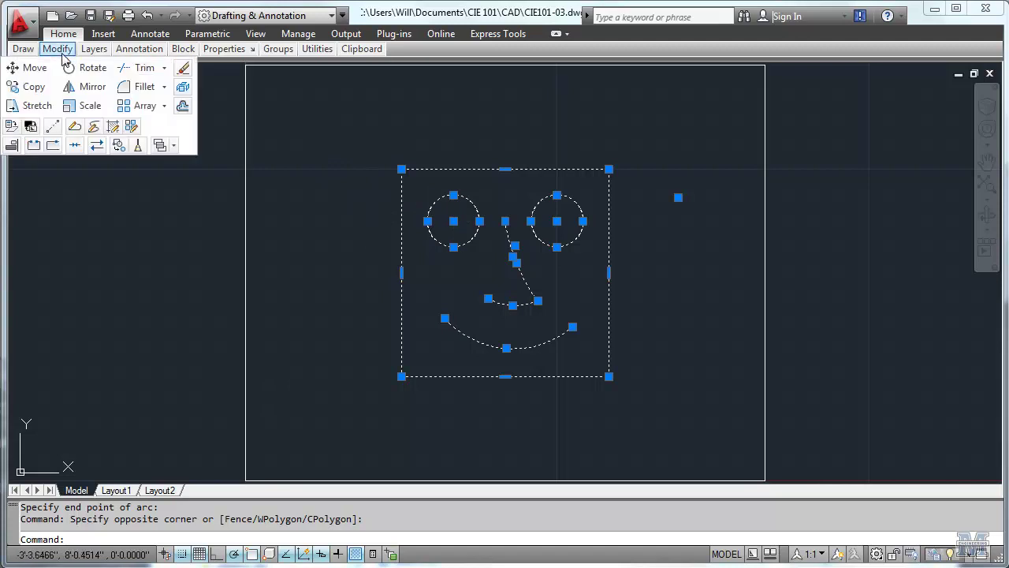
{"action": "left_click", "coordinate": [37, 70]}
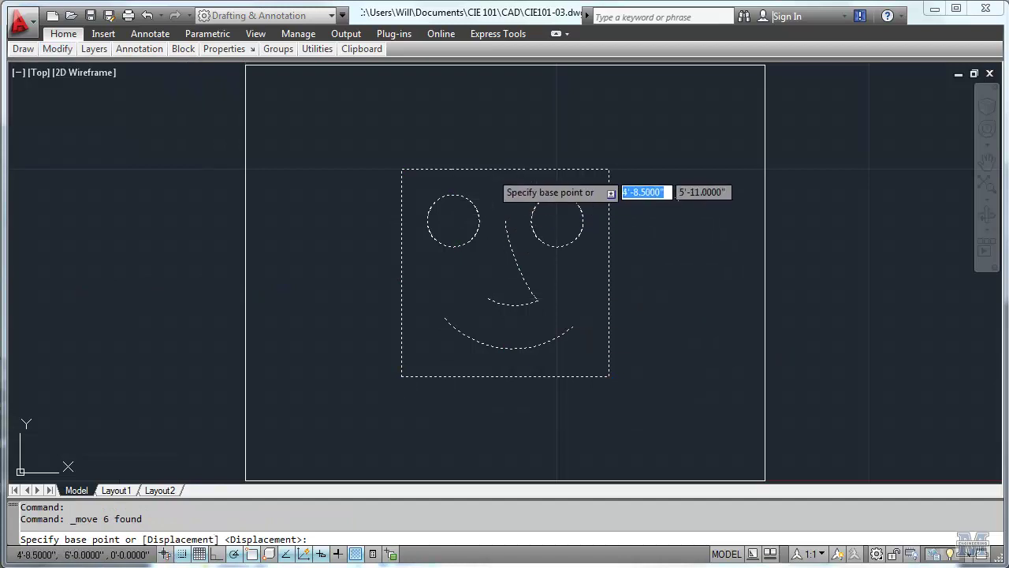
{"action": "left_click", "coordinate": [505, 169]}
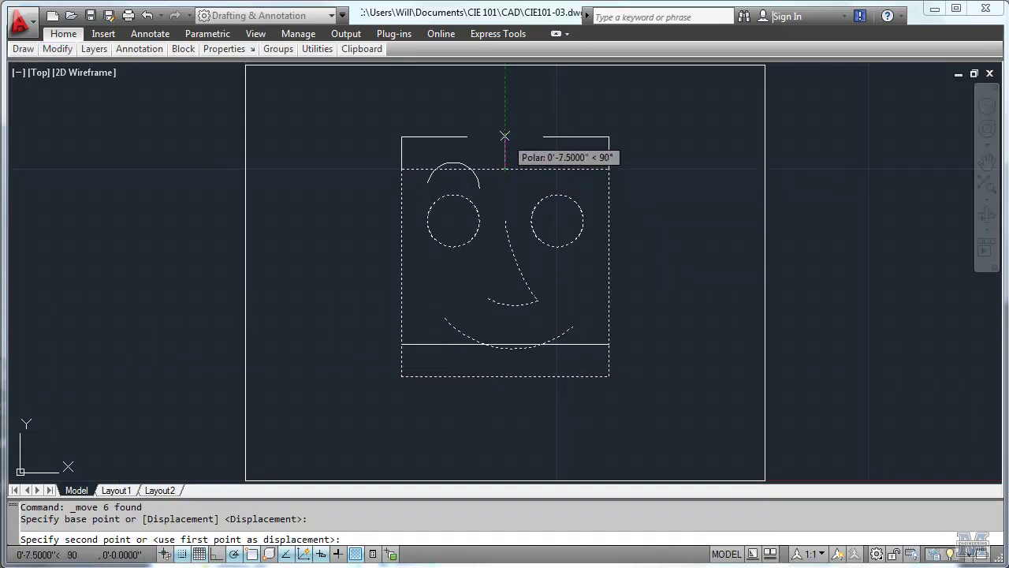
{"action": "left_click", "coordinate": [504, 123]}
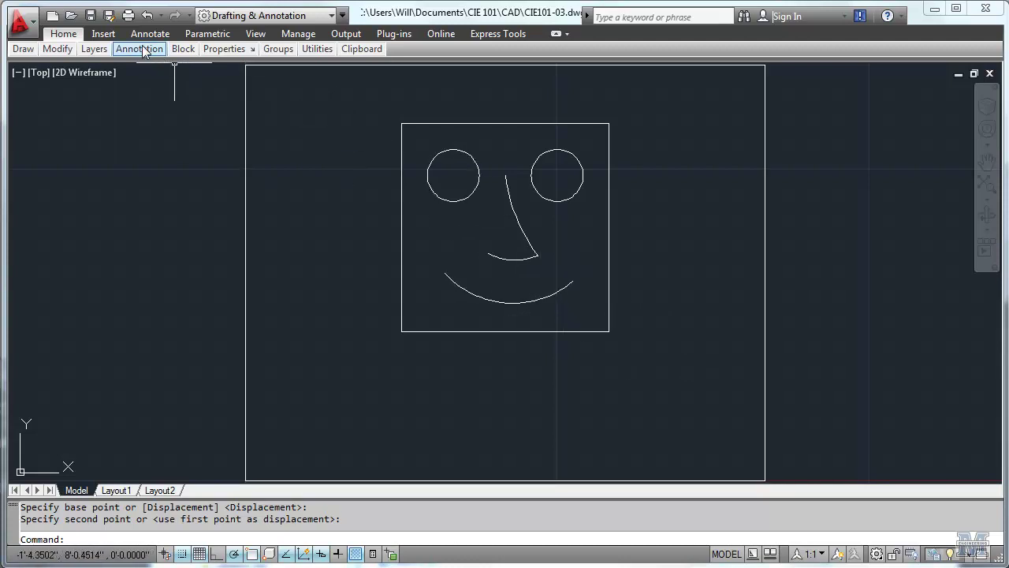
- Place a 4"-high, 0-rotation single-line text 'CIE 101' below and right of the face
{"action": "mouse_move", "coordinate": [144, 52]}
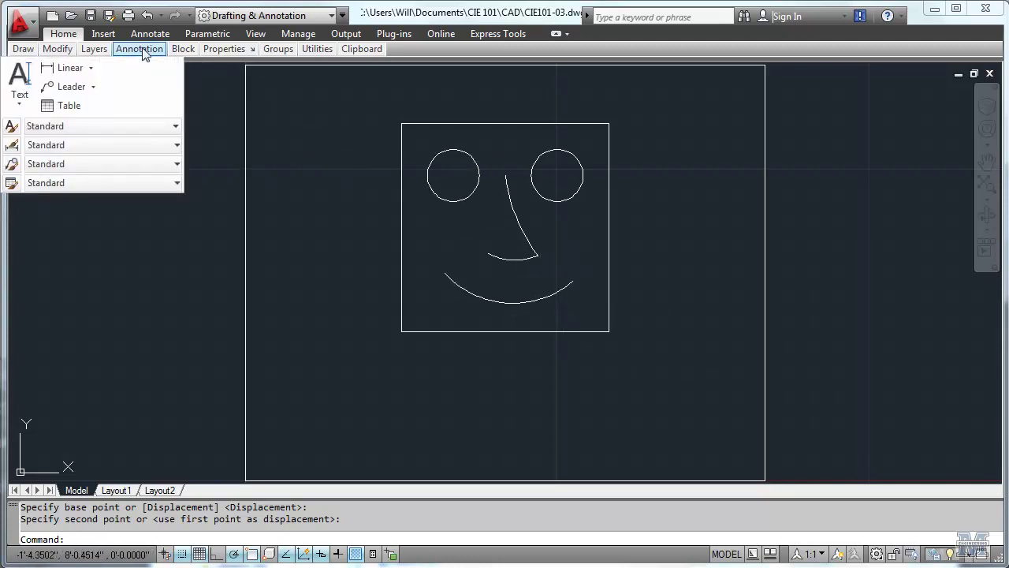
{"action": "left_click", "coordinate": [21, 106]}
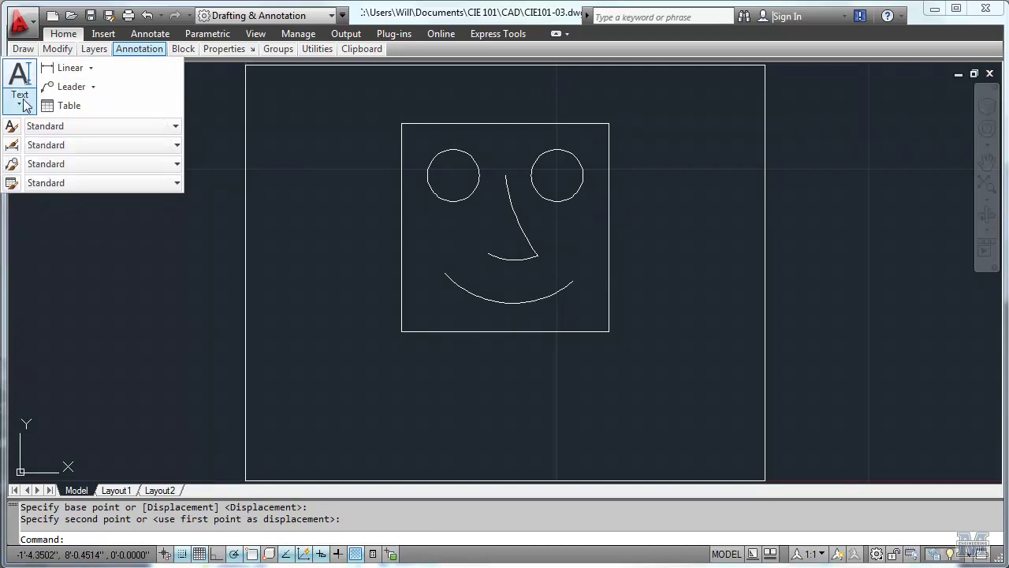
{"action": "left_click", "coordinate": [45, 162]}
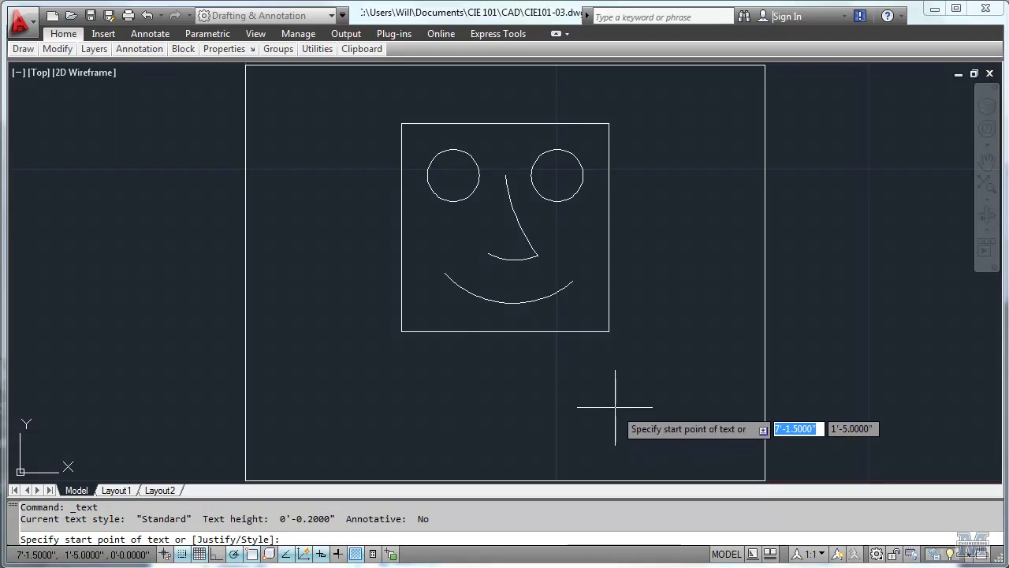
{"action": "left_click", "coordinate": [614, 405]}
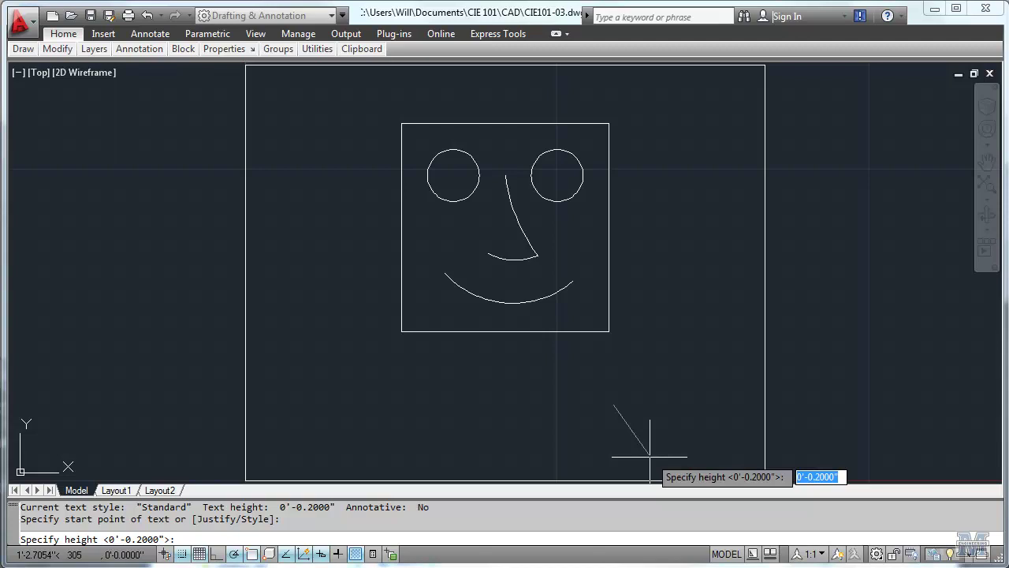
{"action": "type", "text": "4\""}
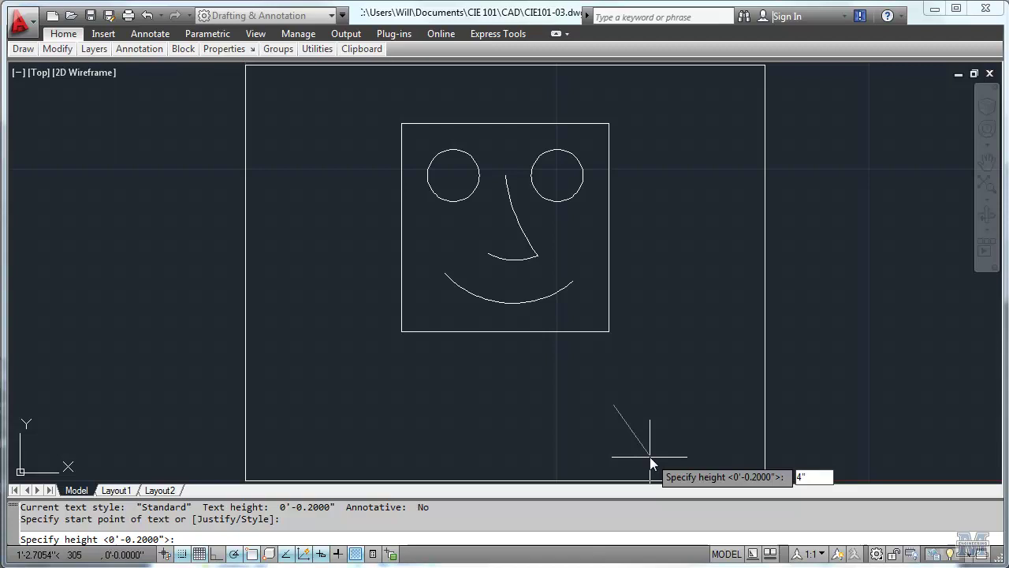
{"action": "key", "text": "Return"}
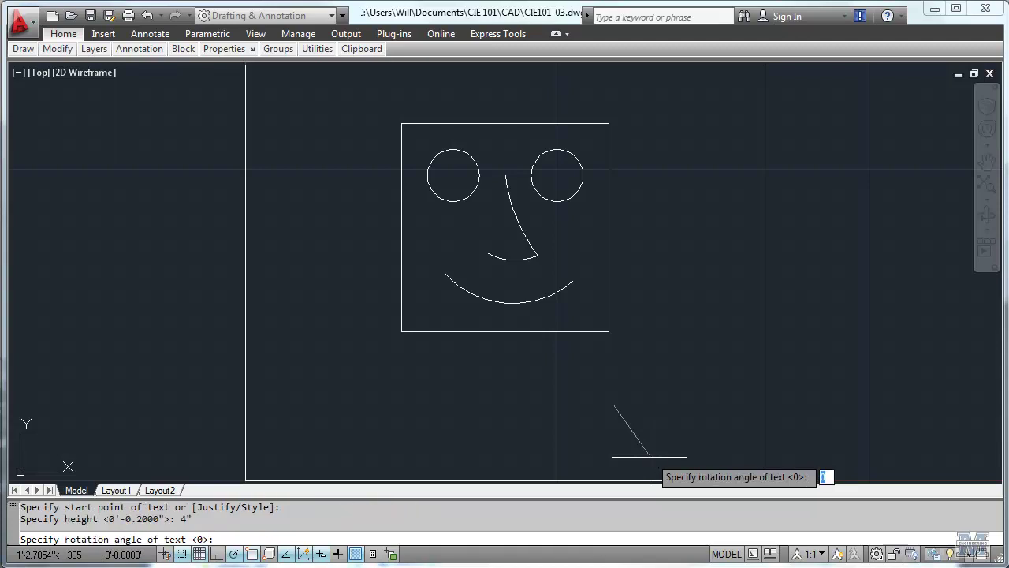
{"action": "key", "text": "Return"}
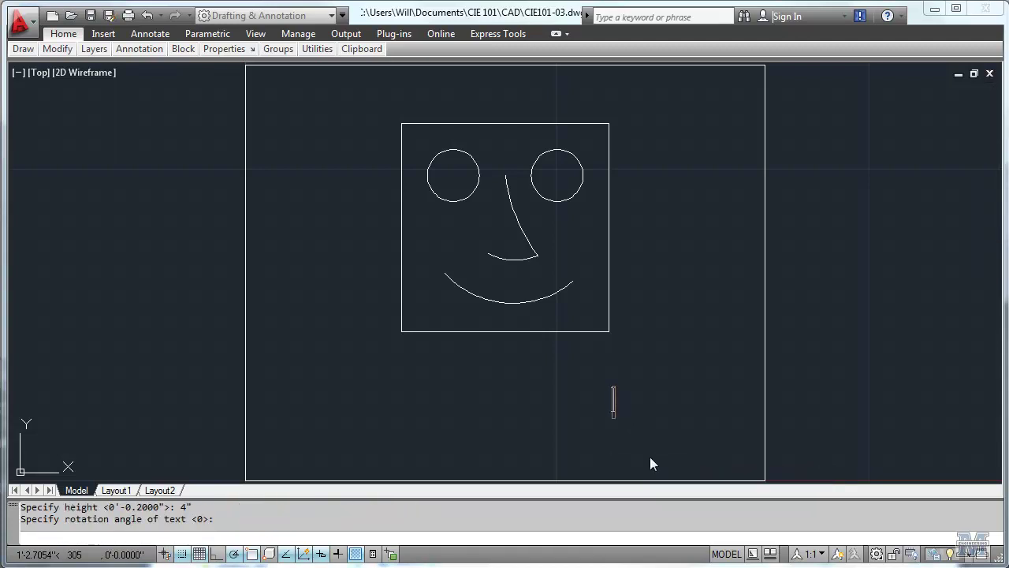
{"action": "type", "text": "CIE"}
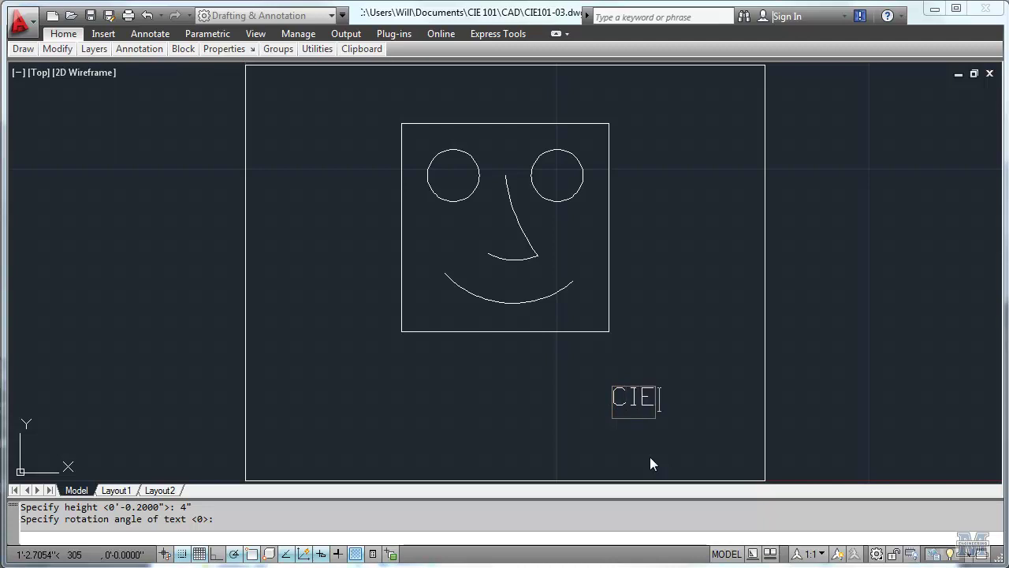
{"action": "type", "text": " 101"}
{"action": "key", "text": "Return"}
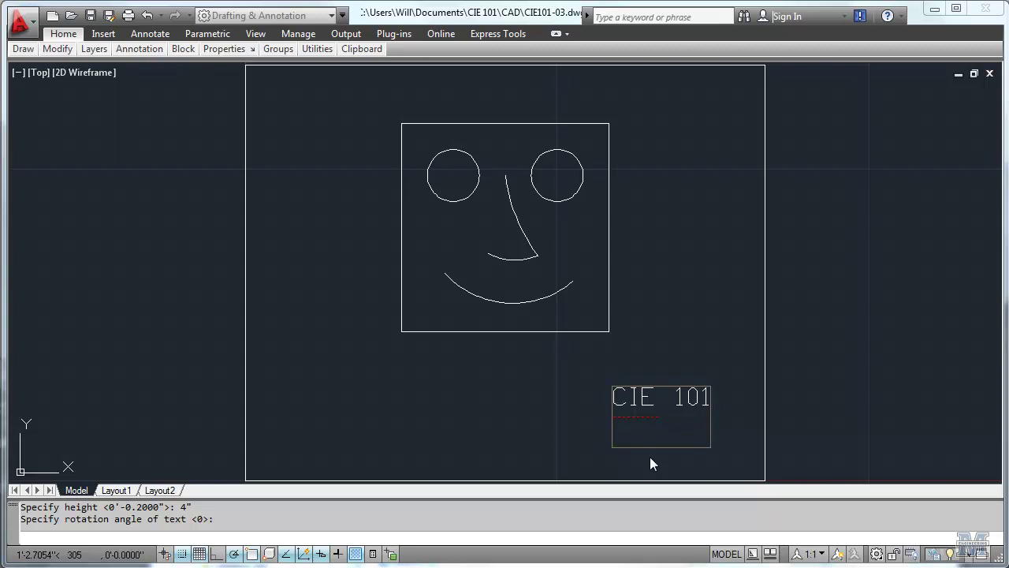
{"action": "key", "text": "Return"}
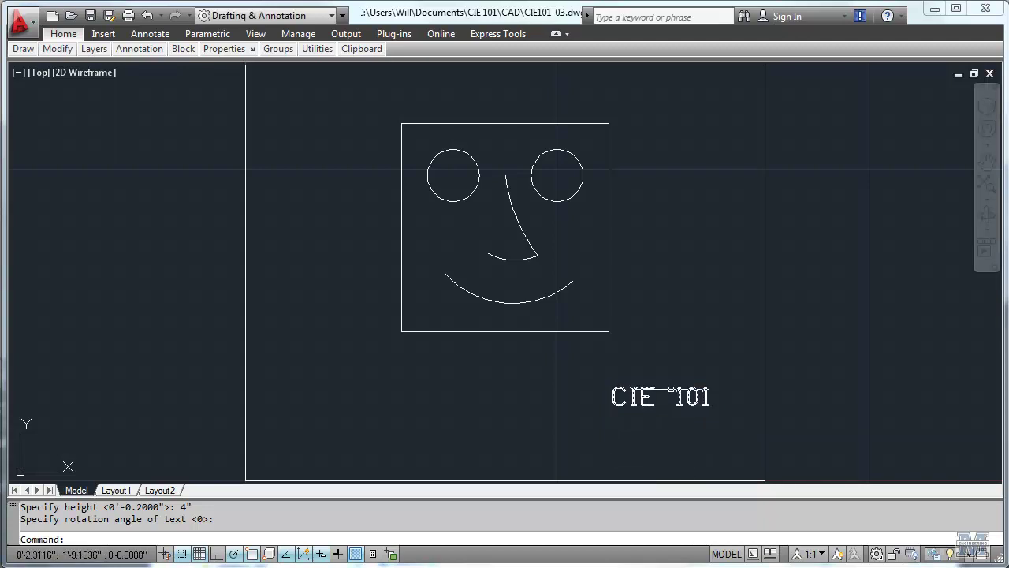
- Add a 4" single-line text of the author's name in capitals just below CIE 101
{"action": "mouse_move", "coordinate": [149, 55]}
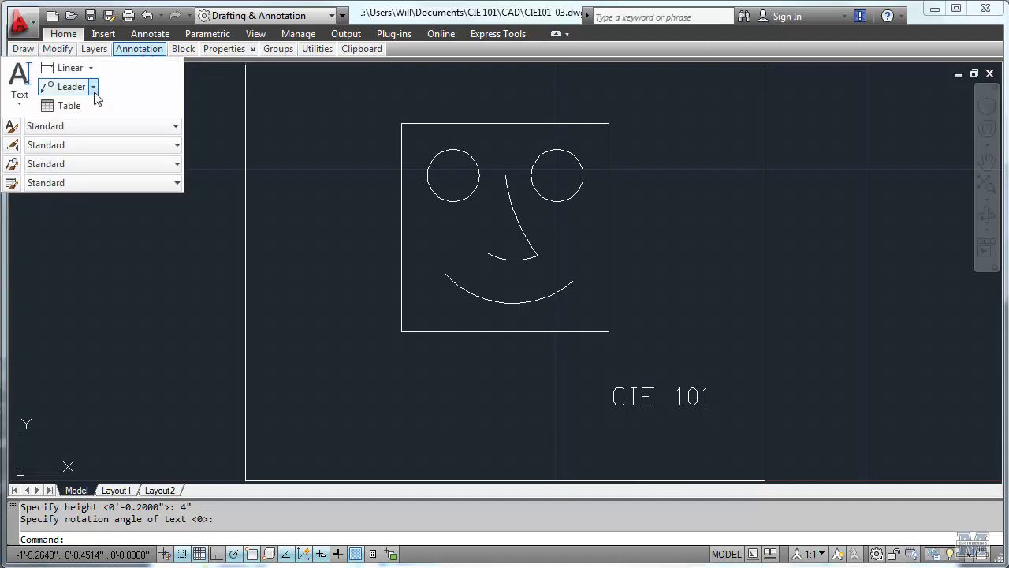
{"action": "left_click", "coordinate": [19, 83]}
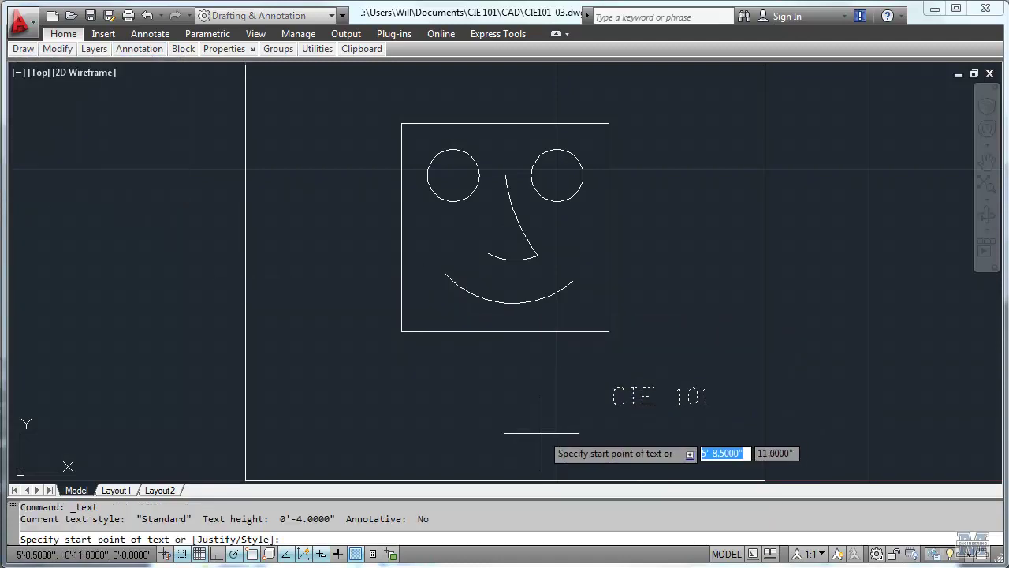
{"action": "left_click", "coordinate": [603, 433]}
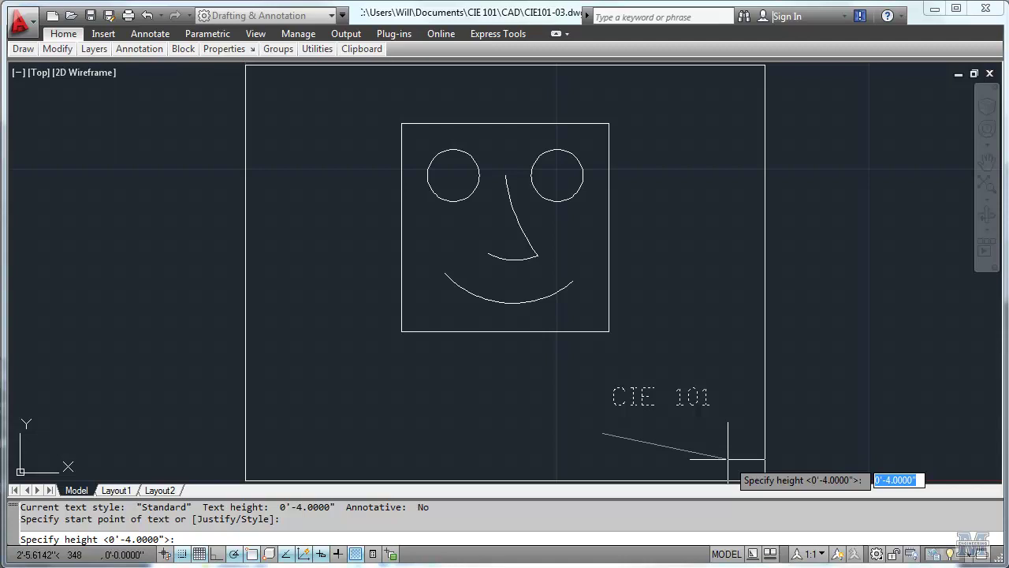
{"action": "key", "text": "Return"}
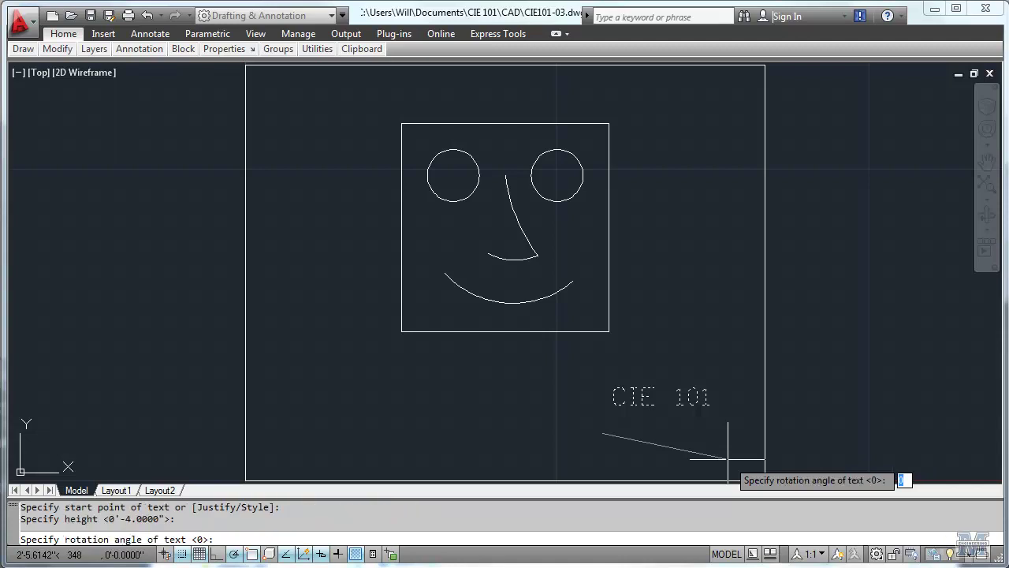
{"action": "key", "text": "Return"}
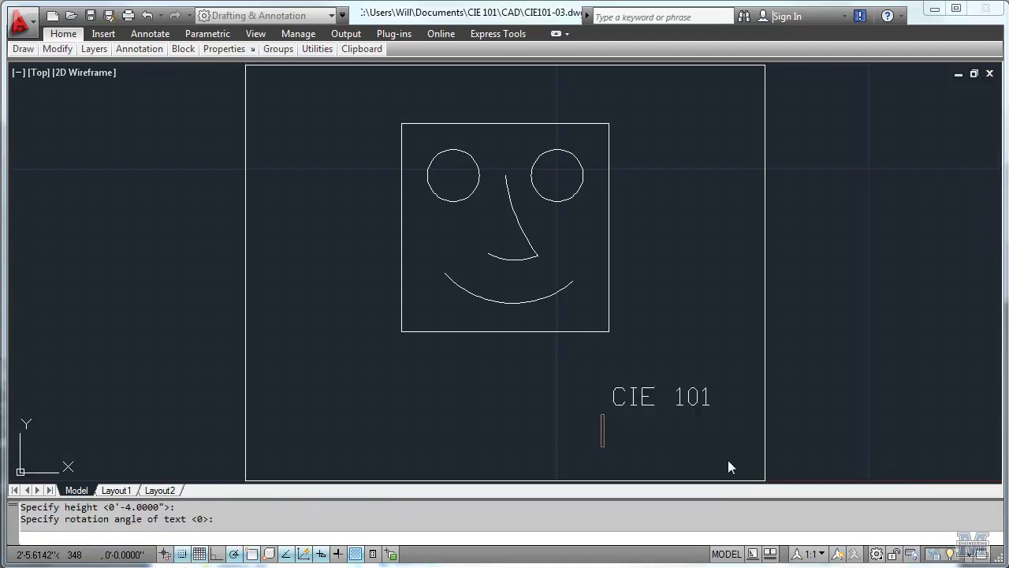
{"action": "type", "text": "WILL Manion"}
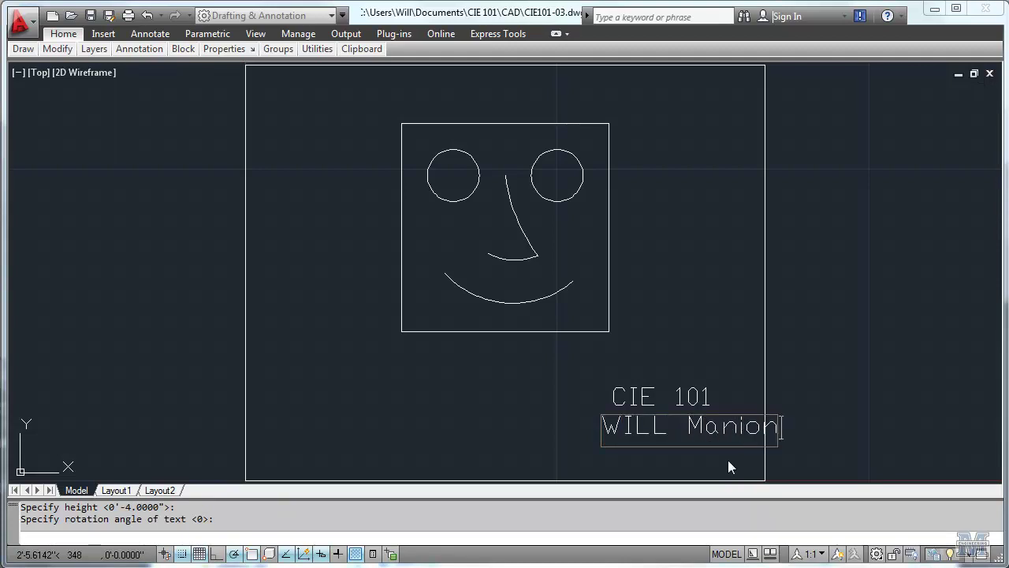
{"action": "key", "text": "BackSpace"}
{"action": "key", "text": "BackSpace"}
{"action": "key", "text": "BackSpace"}
{"action": "key", "text": "BackSpace"}
{"action": "key", "text": "BackSpace"}
{"action": "type", "text": "ANION"}
{"action": "left_click", "coordinate": [741, 465]}
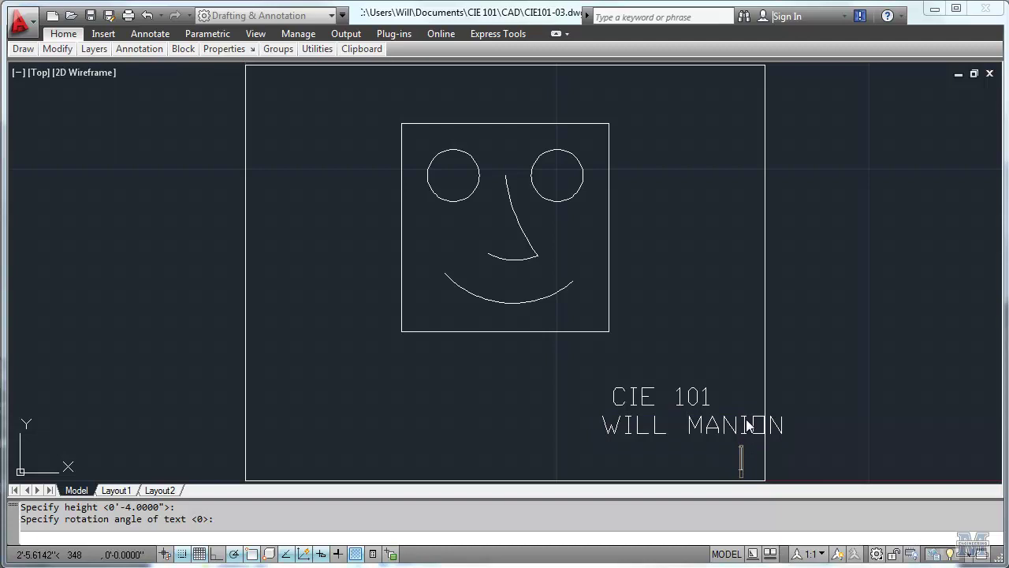
{"action": "key", "text": "Return"}
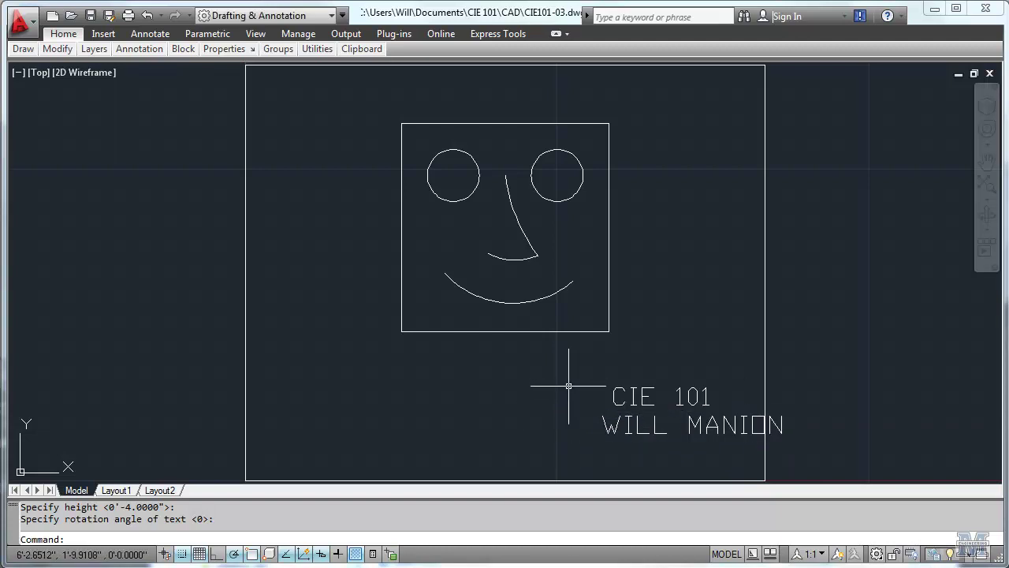
{"action": "mouse_move", "coordinate": [138, 52]}
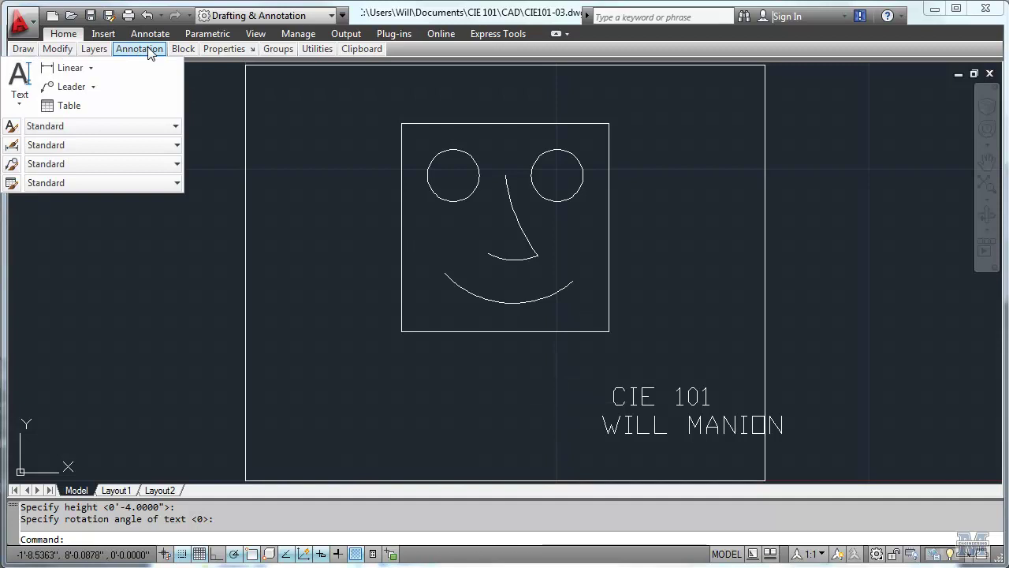
- Move the name text 6.5" left so it sits centred under CIE 101
{"action": "mouse_move", "coordinate": [58, 52]}
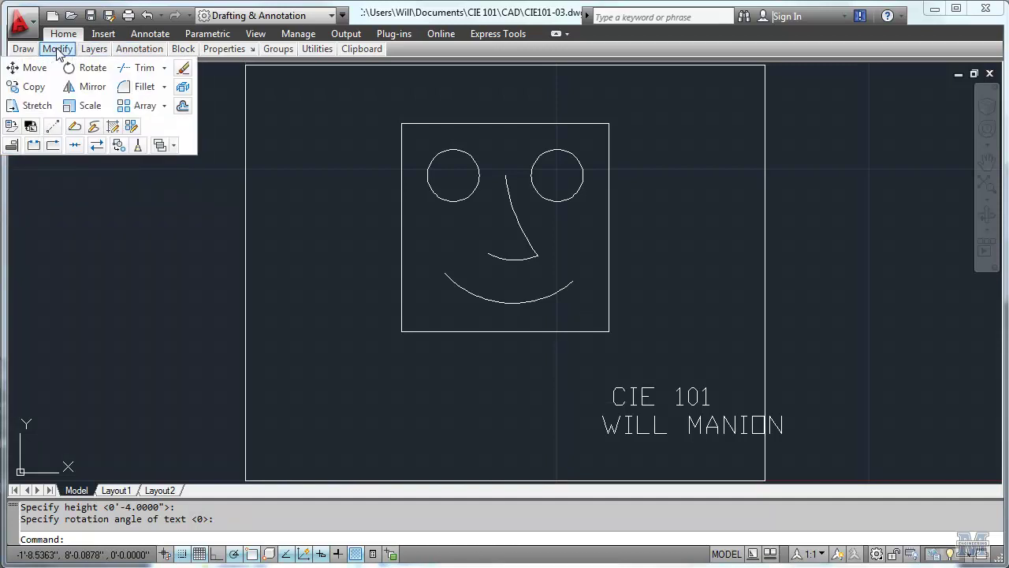
{"action": "left_click", "coordinate": [38, 68]}
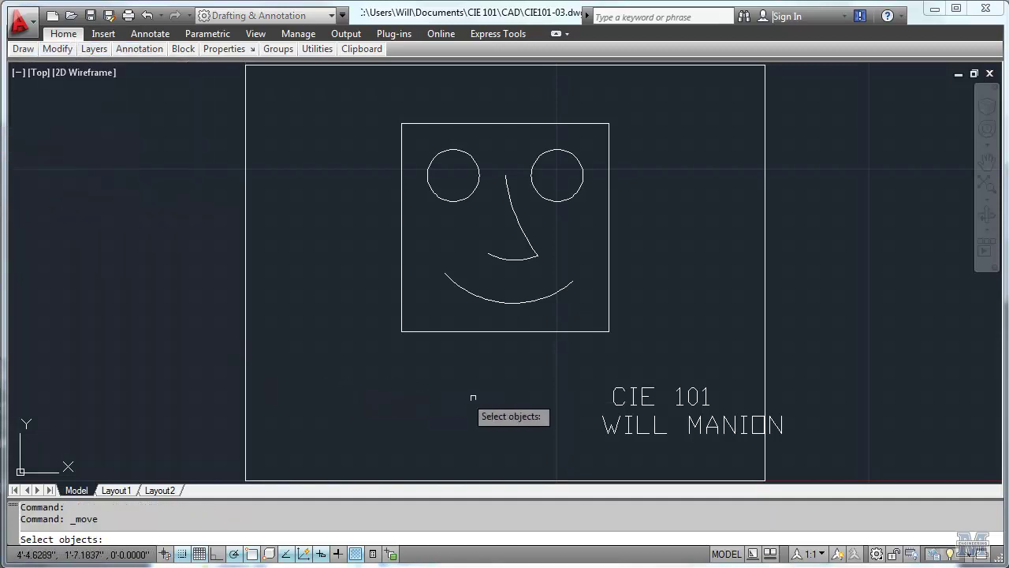
{"action": "left_click", "coordinate": [604, 419]}
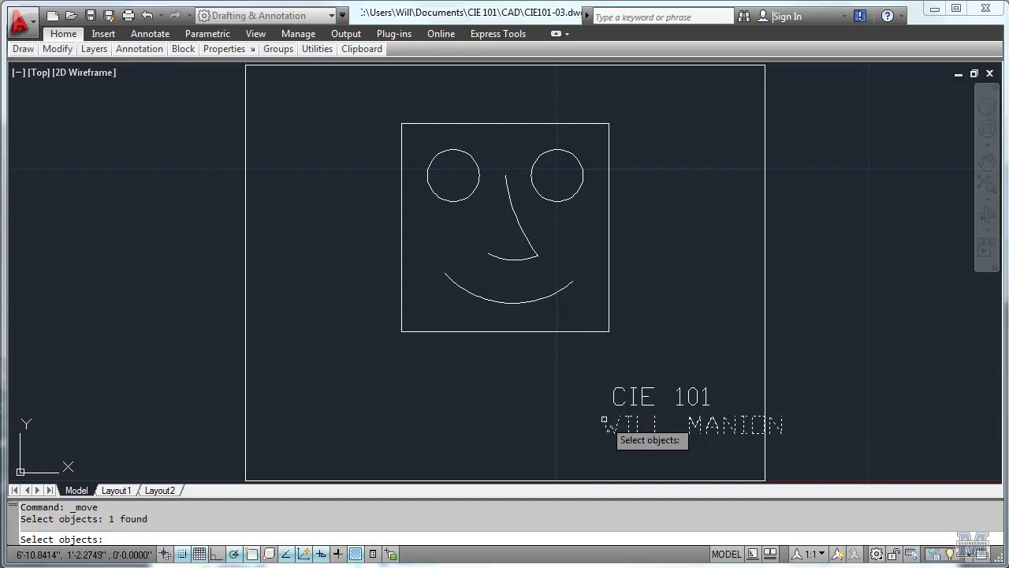
{"action": "key", "text": "Return"}
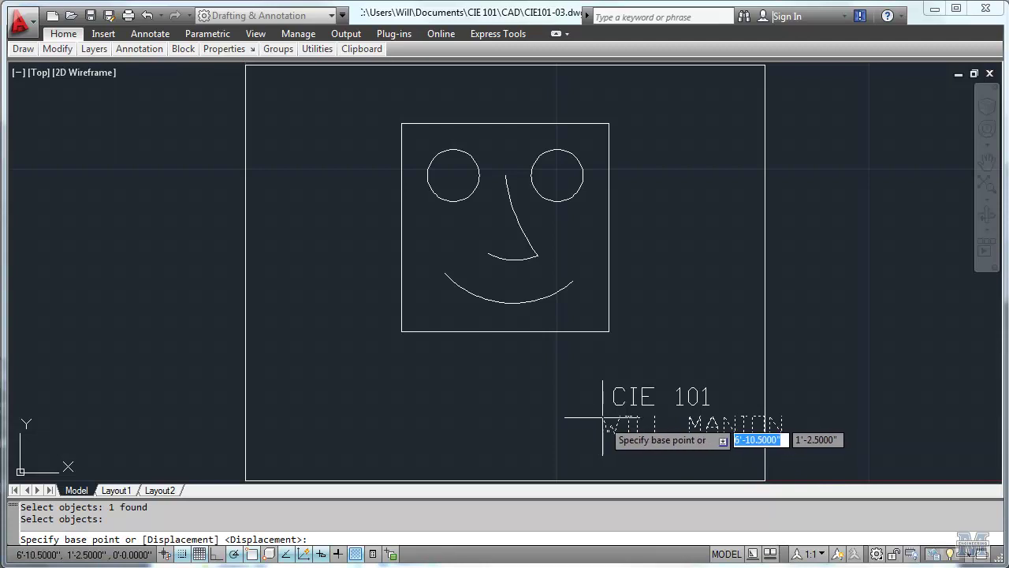
{"action": "left_click", "coordinate": [605, 419]}
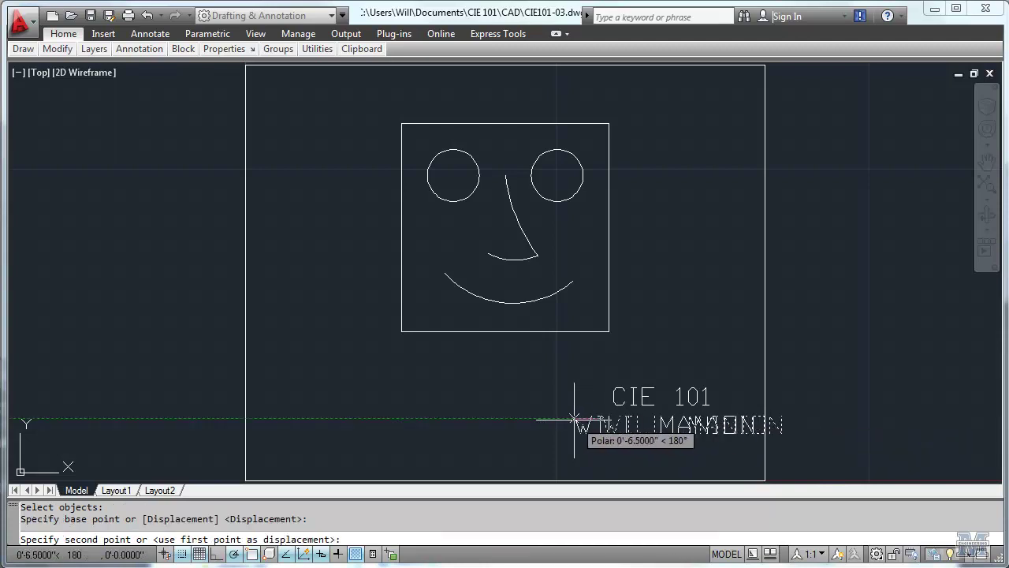
{"action": "left_click", "coordinate": [576, 420]}
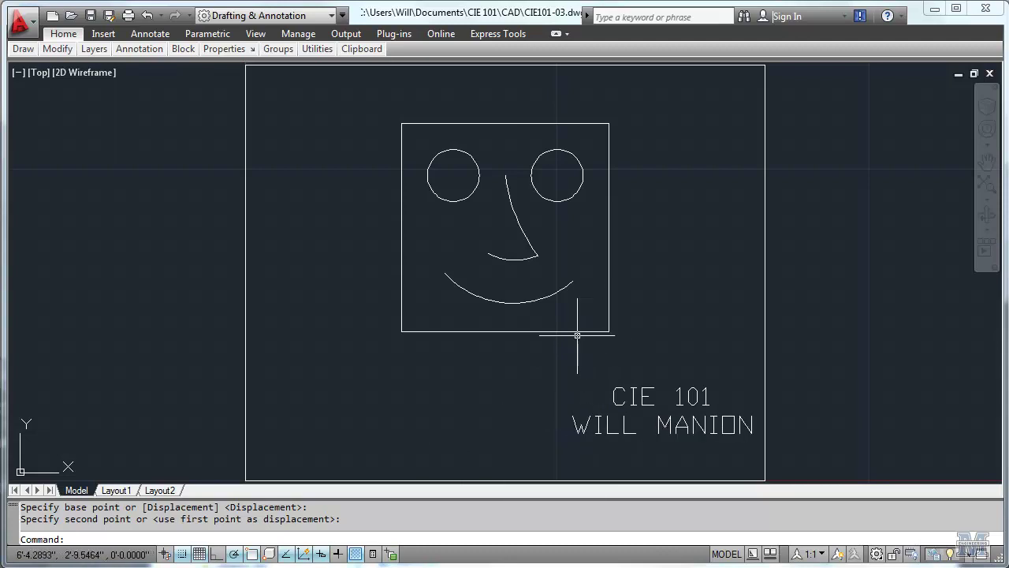
- Change the Standard text style's font to Verdana and apply it
{"action": "mouse_move", "coordinate": [146, 52]}
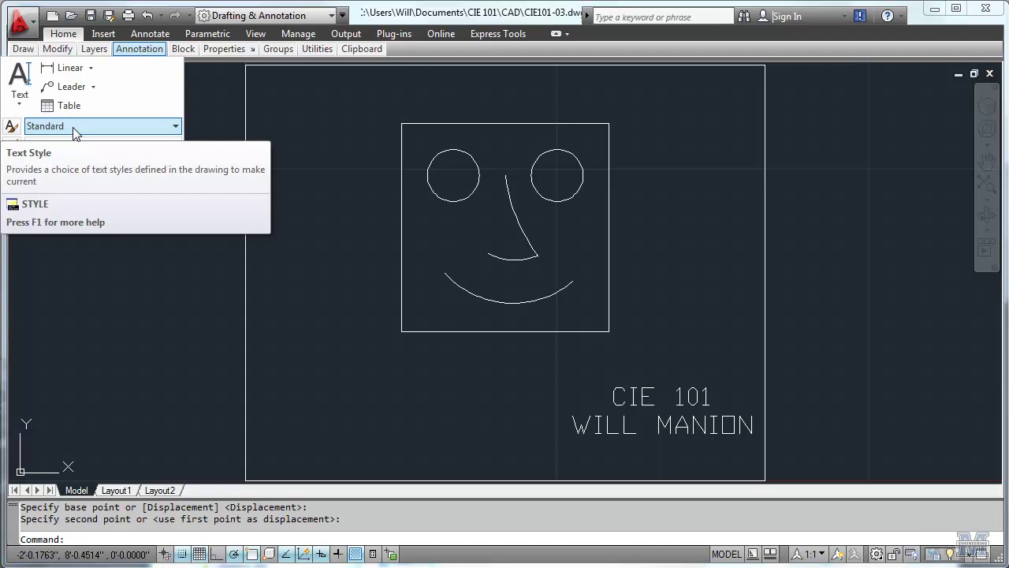
{"action": "left_click", "coordinate": [176, 128]}
{"action": "left_click", "coordinate": [69, 203]}
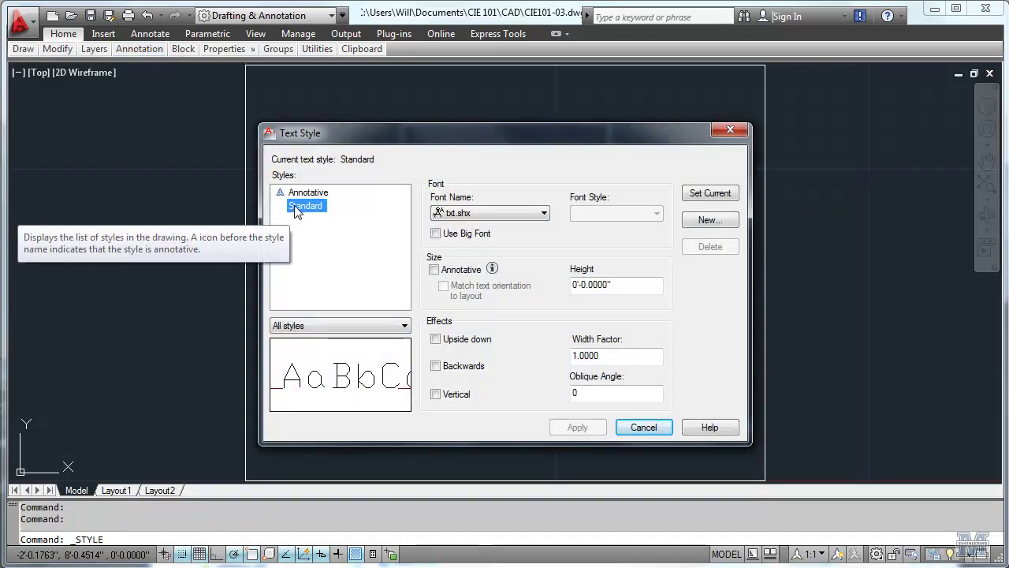
{"action": "left_click", "coordinate": [544, 216]}
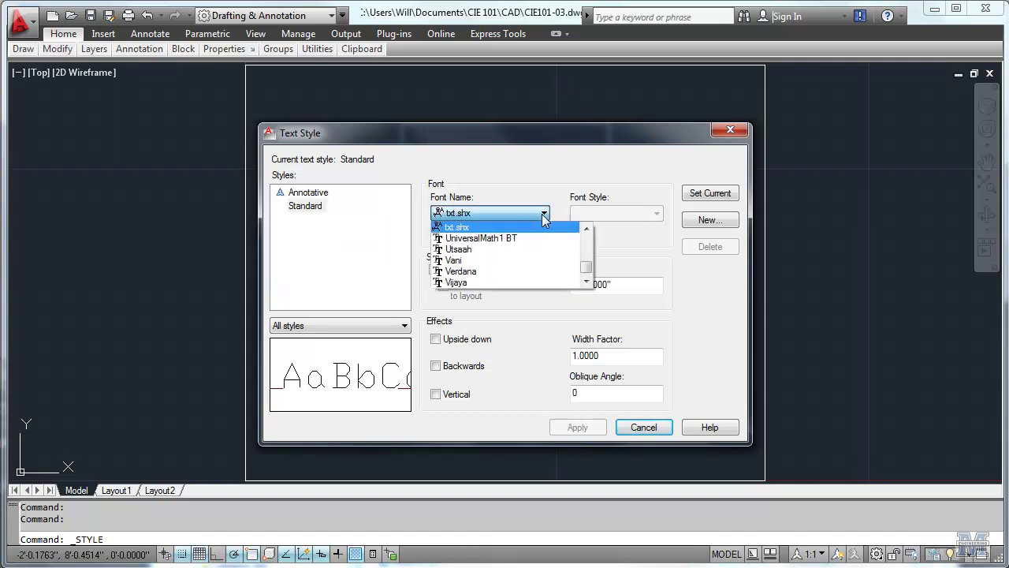
{"action": "left_click", "coordinate": [479, 274]}
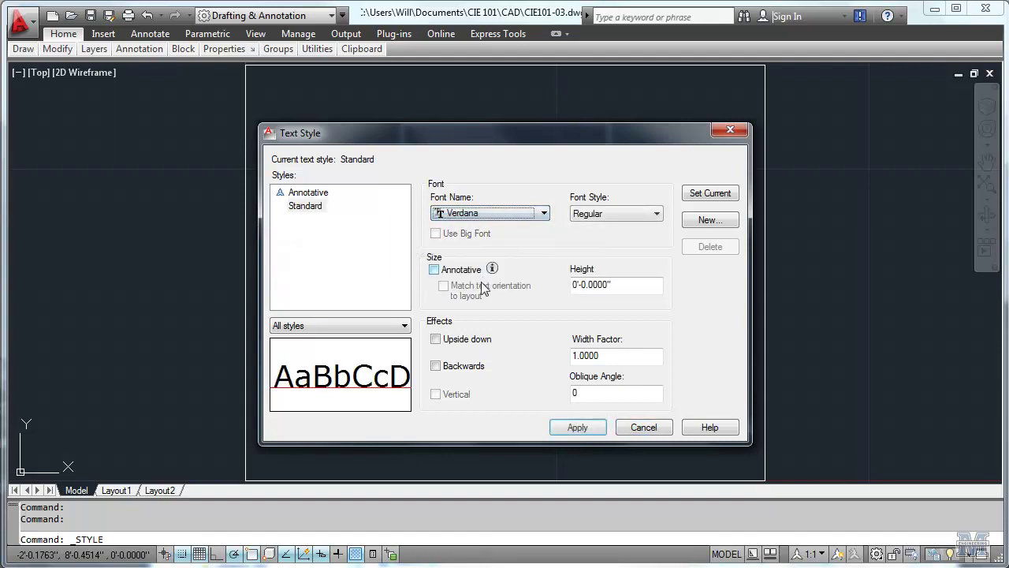
{"action": "left_click", "coordinate": [558, 428]}
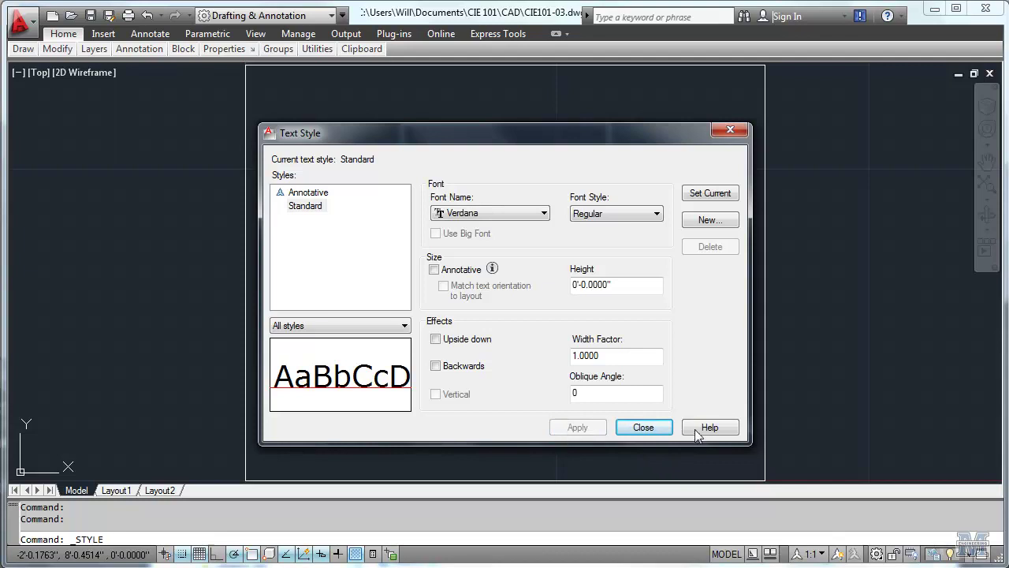
{"action": "left_click", "coordinate": [649, 427]}
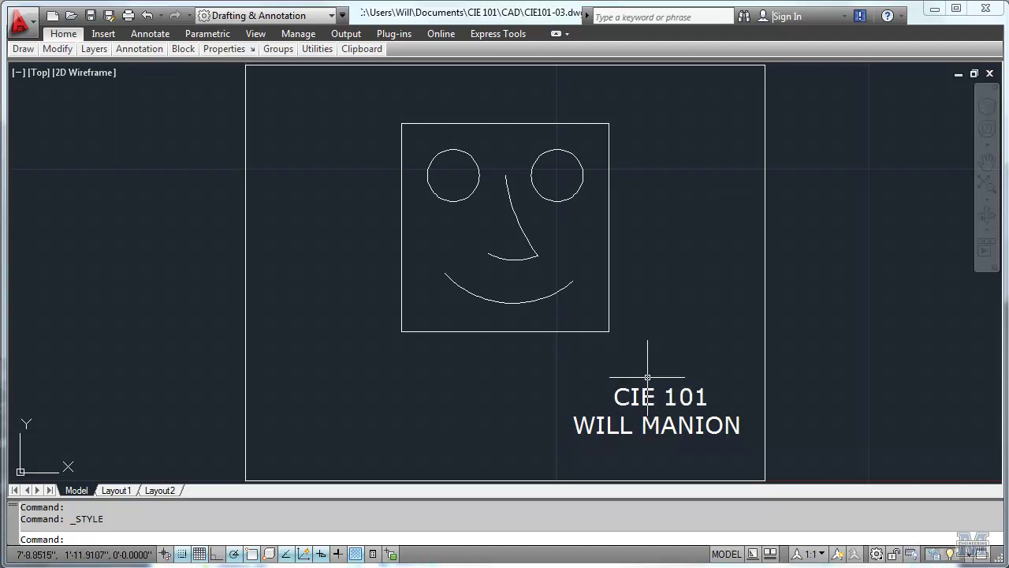
- Edit the CIE 101 label to read 'CIE 101 Civil Engineering Graphics'
{"action": "key", "text": "Escape"}
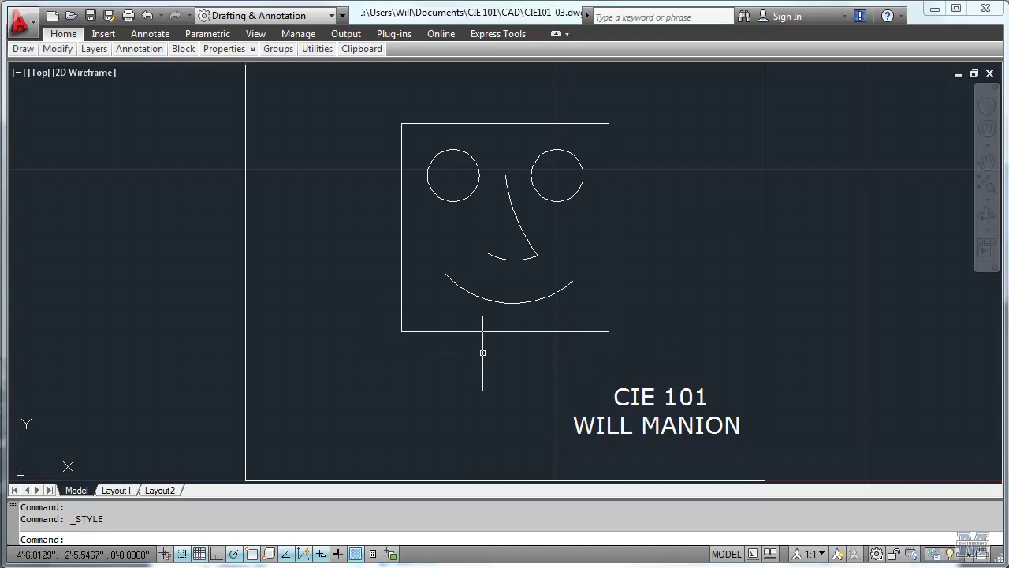
{"action": "double_click", "coordinate": [638, 398]}
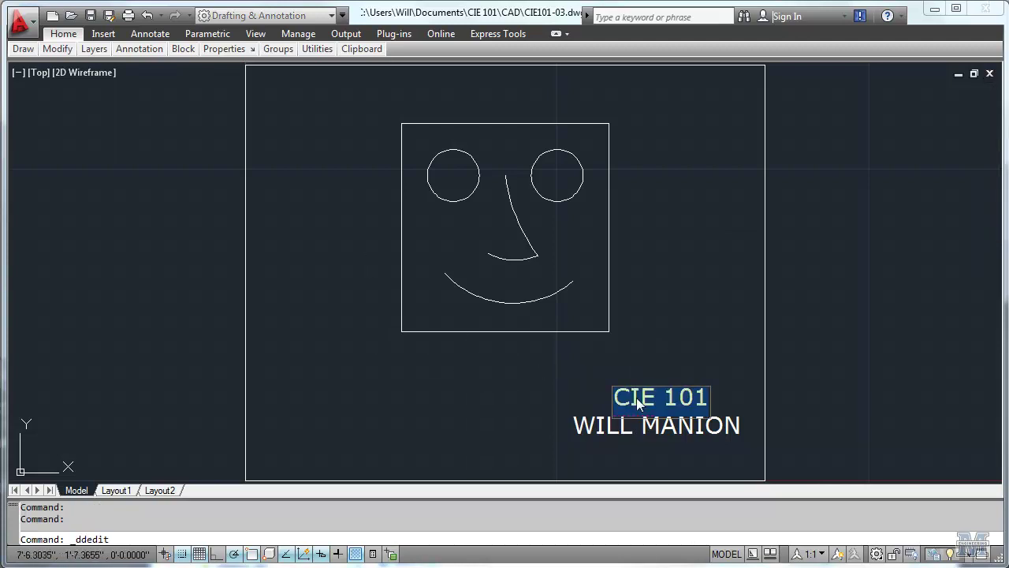
{"action": "left_click", "coordinate": [707, 398]}
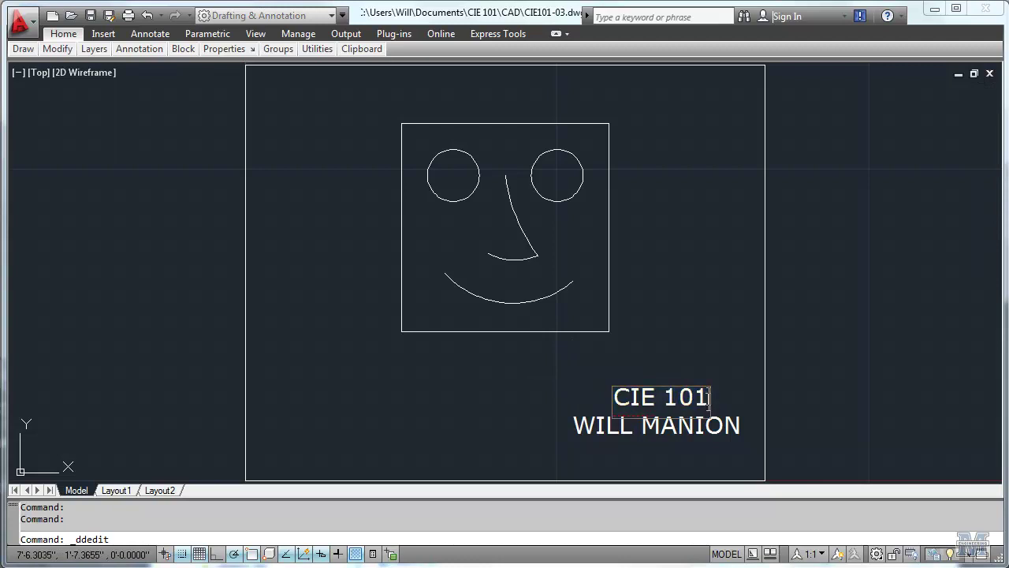
{"action": "type", "text": "Civil Enginie"}
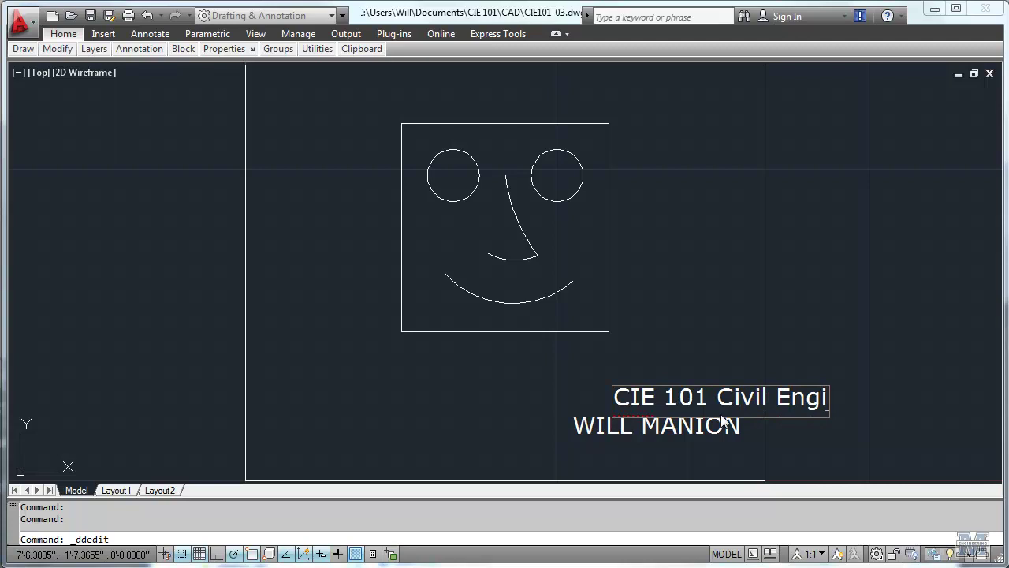
{"action": "key", "text": "BackSpace"}
{"action": "key", "text": "BackSpace"}
{"action": "type", "text": "eering Graphica"}
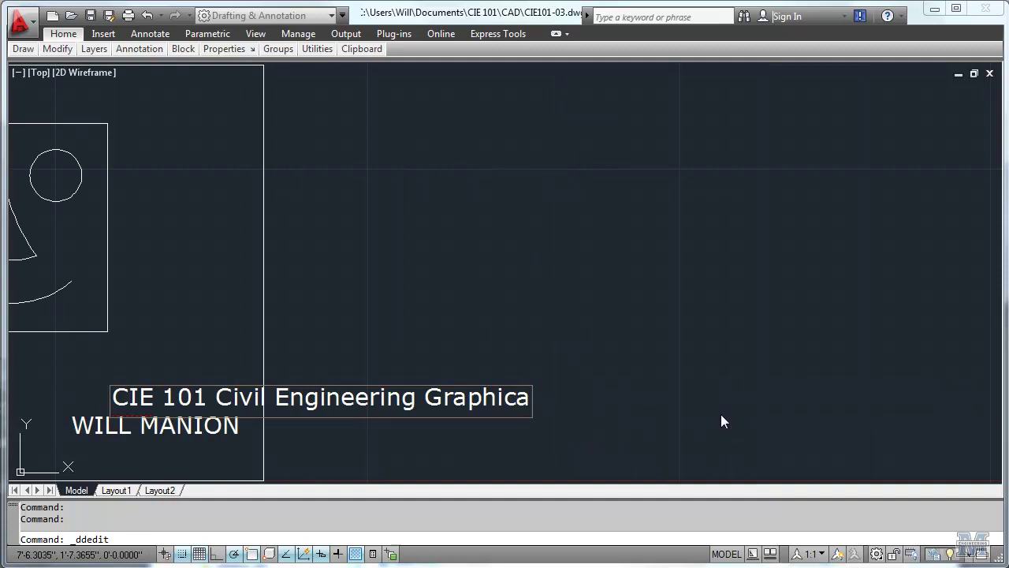
{"action": "key", "text": "BackSpace"}
{"action": "type", "text": "s"}
{"action": "key", "text": "Return"}
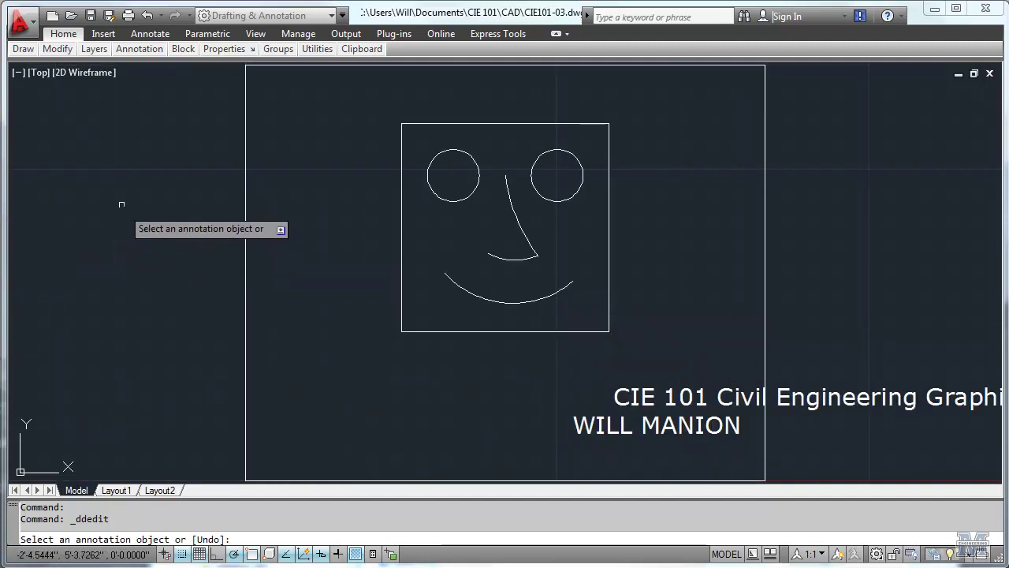
- Move the 'CIE 101 Civil Engineering Graphics' line left to fit inside the border
{"action": "mouse_move", "coordinate": [67, 54]}
{"action": "left_click", "coordinate": [46, 69]}
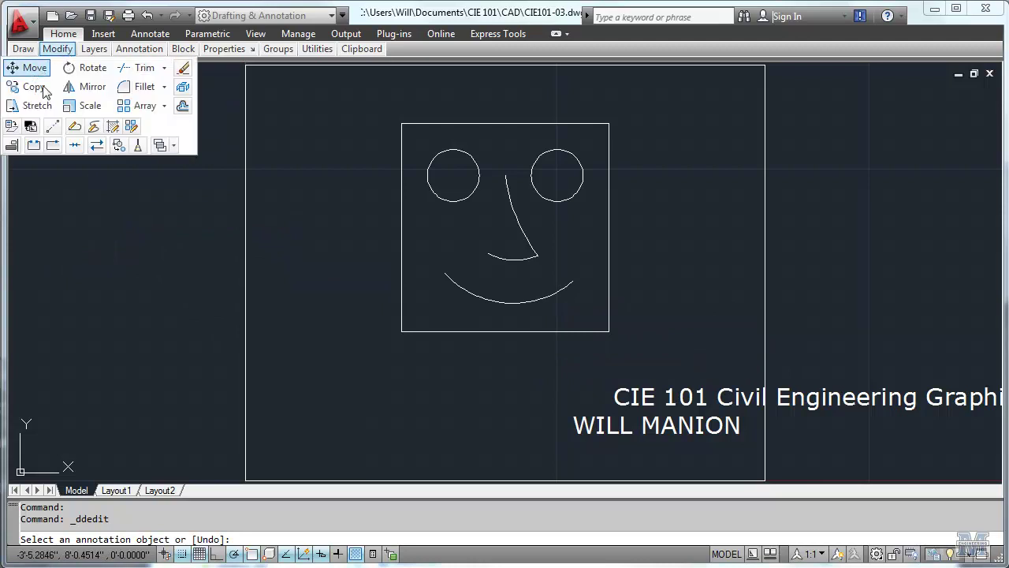
{"action": "left_click", "coordinate": [722, 394]}
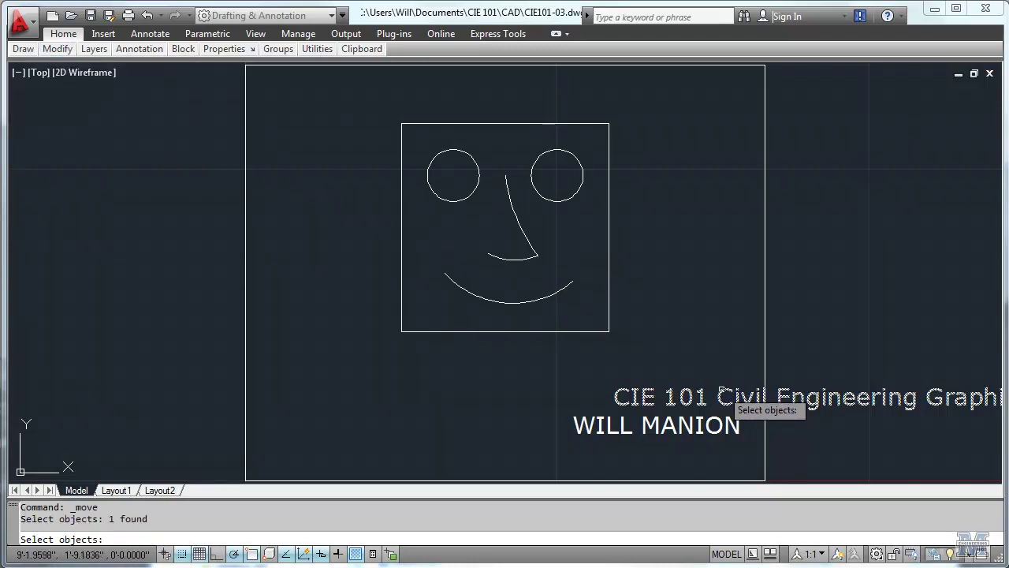
{"action": "key", "text": "Return"}
{"action": "left_click", "coordinate": [618, 398]}
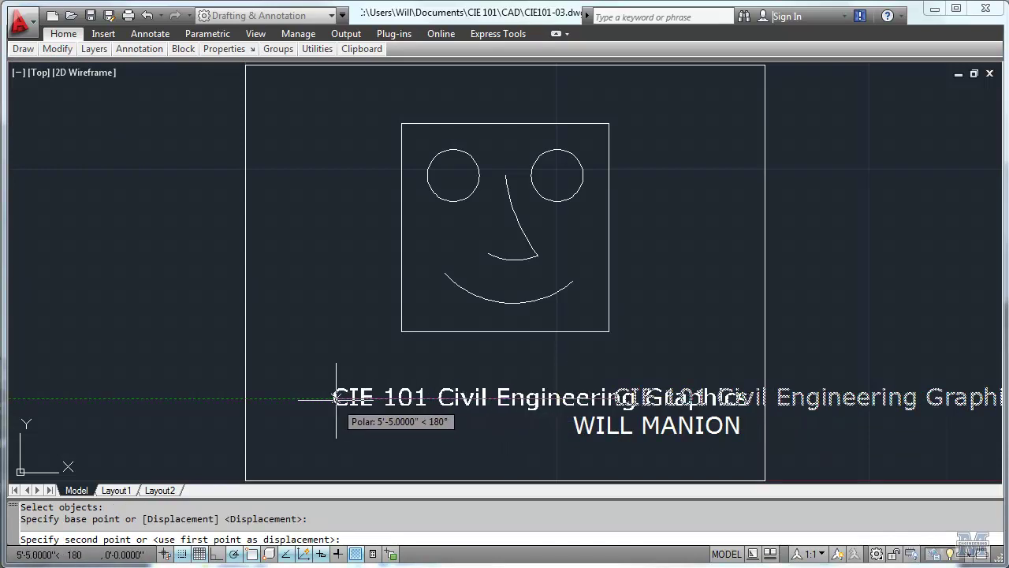
{"action": "left_click", "coordinate": [336, 398]}
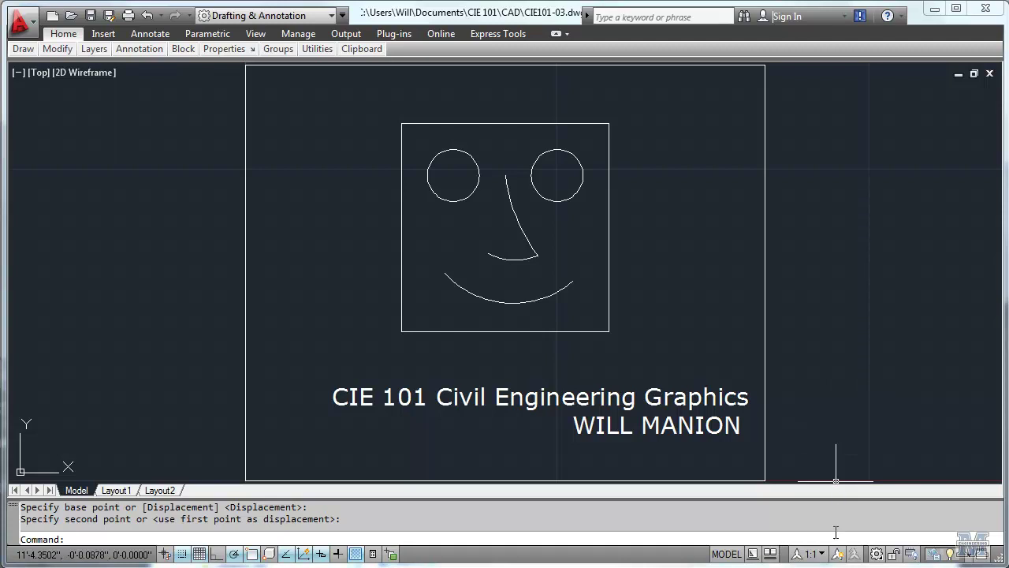
- Change the annotation scale from 1:1 to 1/2" = 1'-0" and bring up the Application menu
{"action": "left_click", "coordinate": [822, 554]}
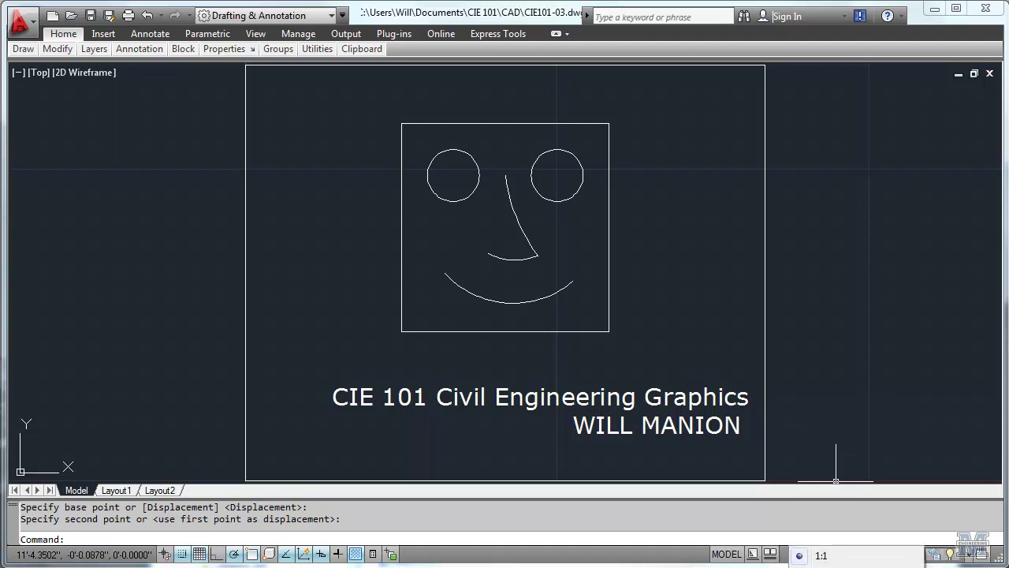
{"action": "left_click", "coordinate": [796, 512]}
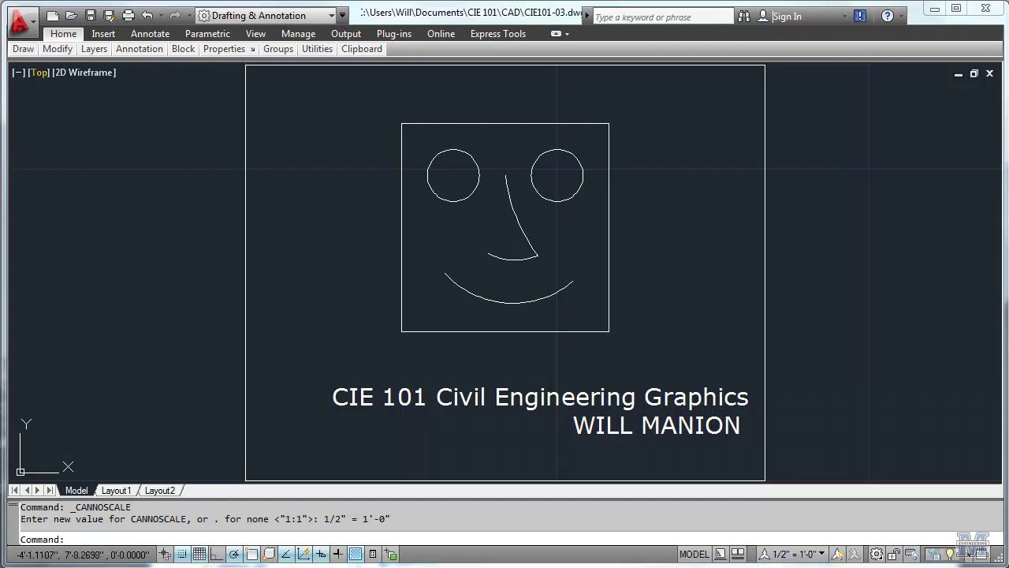
{"action": "left_click", "coordinate": [24, 23]}
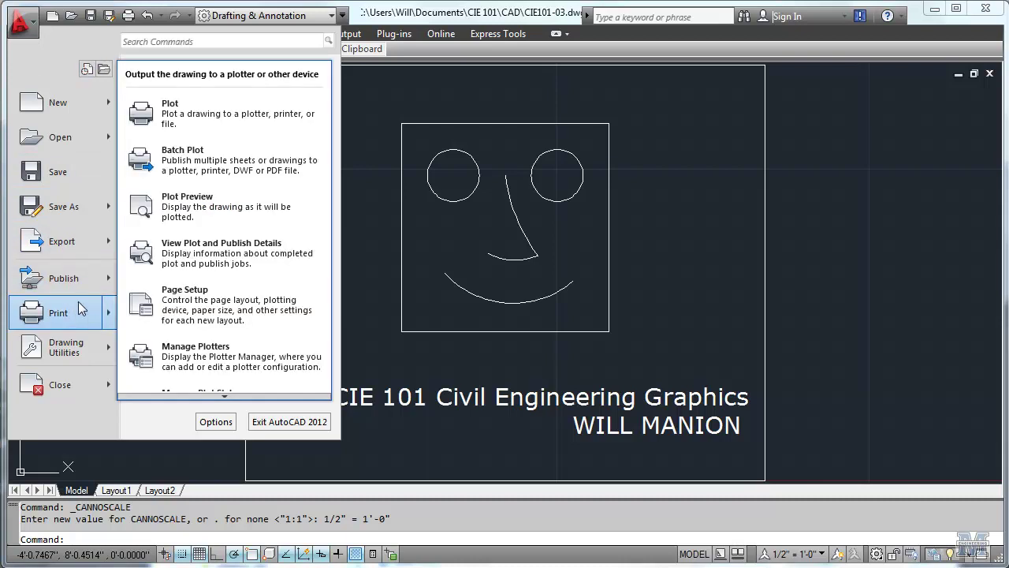
- Plot the drawing extents, centred on the paper
{"action": "key", "text": "Escape"}
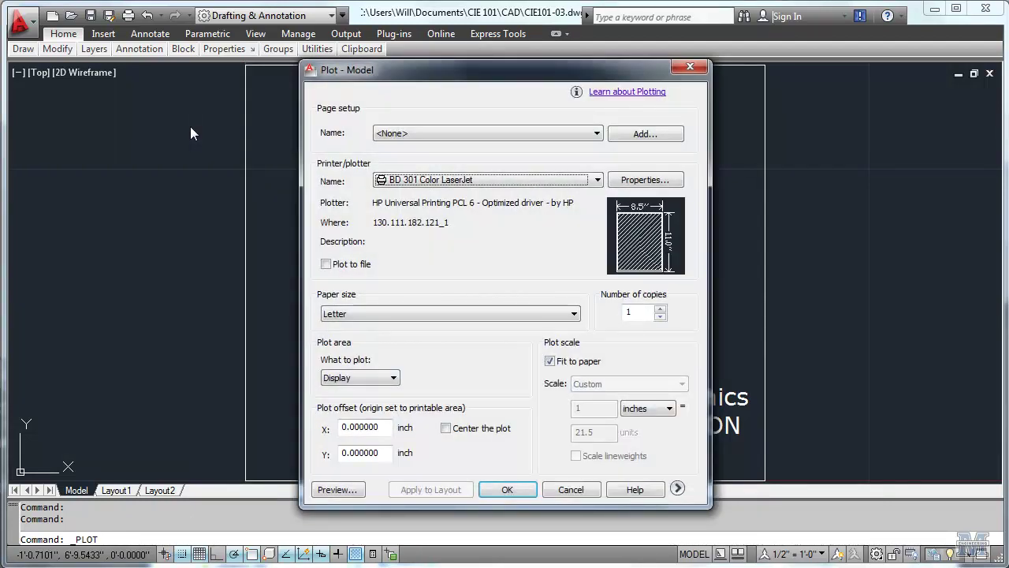
{"action": "left_click", "coordinate": [387, 379]}
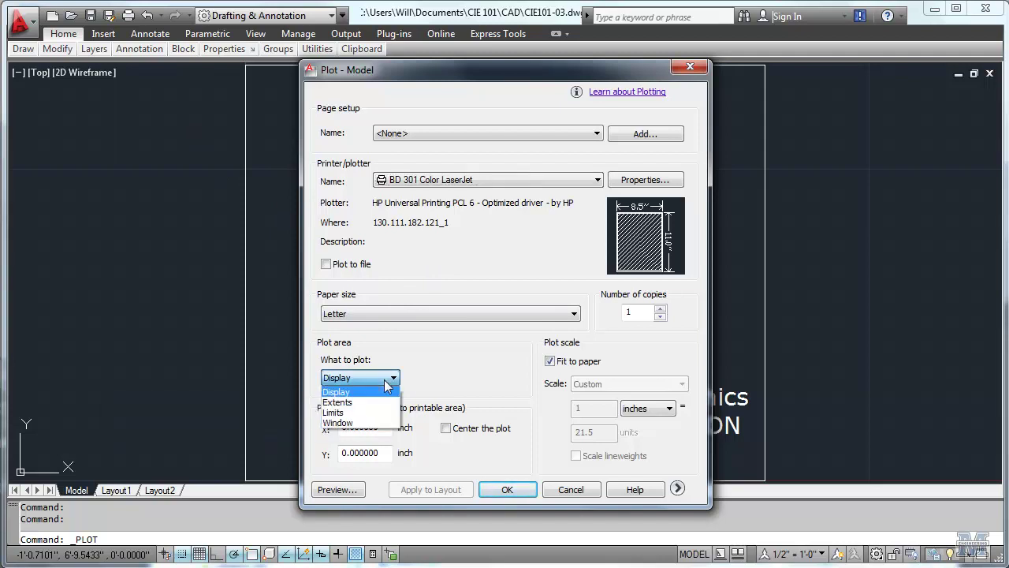
{"action": "left_click", "coordinate": [387, 403]}
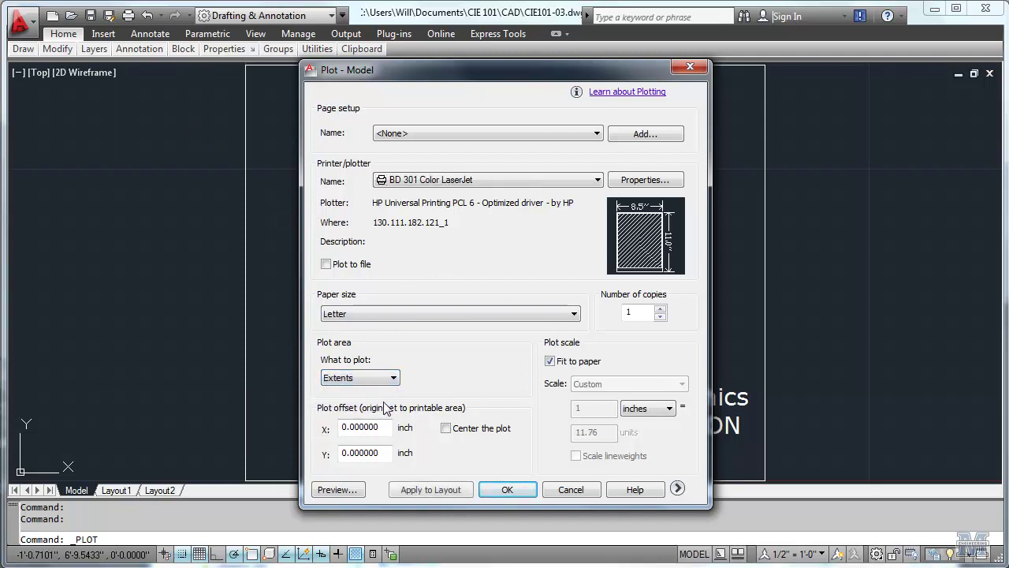
{"action": "left_click", "coordinate": [446, 431]}
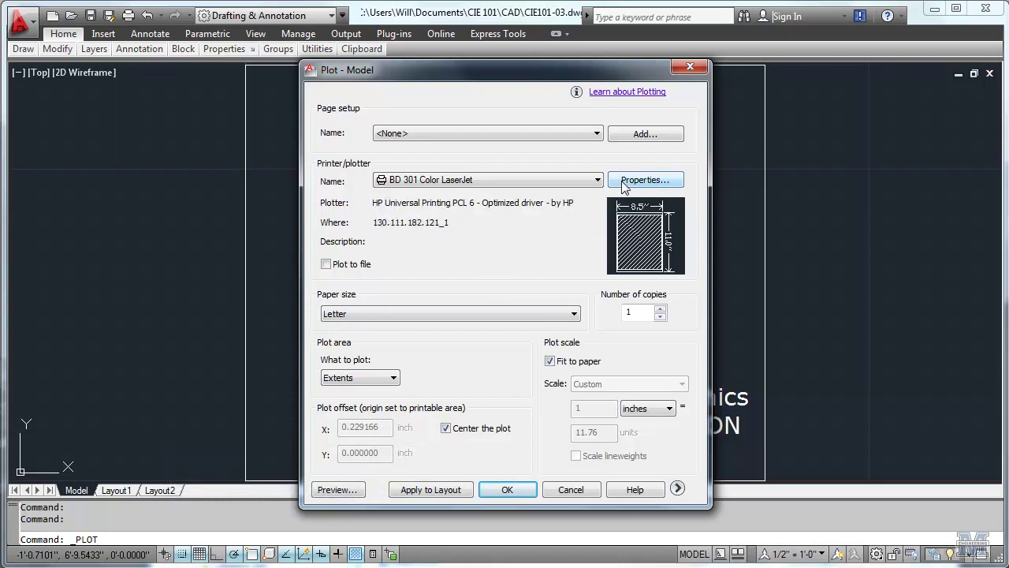
- Send the plot to Adobe PDF at 1/2" = 1'-0" scale instead of fit to paper
{"action": "left_click", "coordinate": [598, 179]}
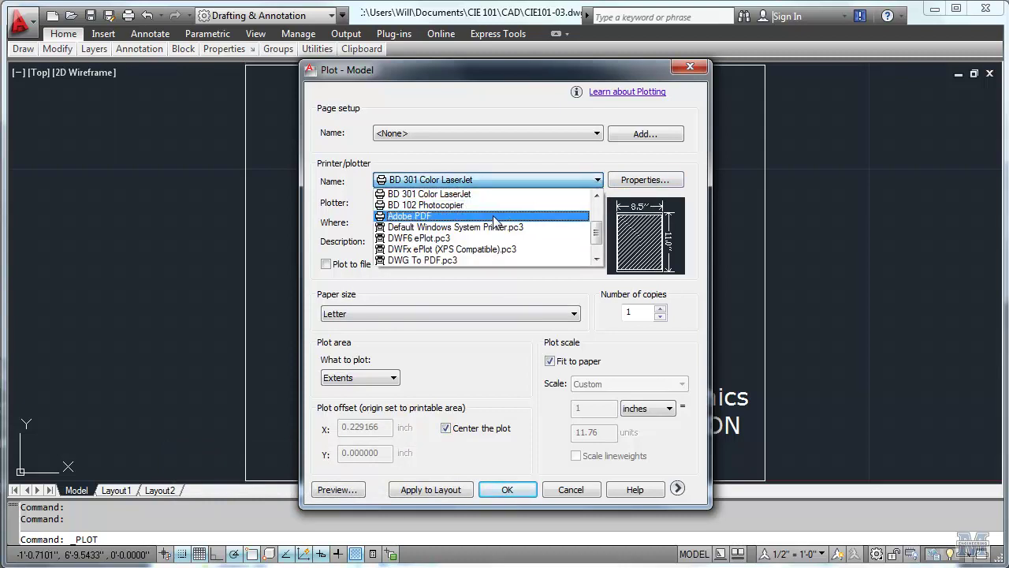
{"action": "left_click", "coordinate": [495, 219]}
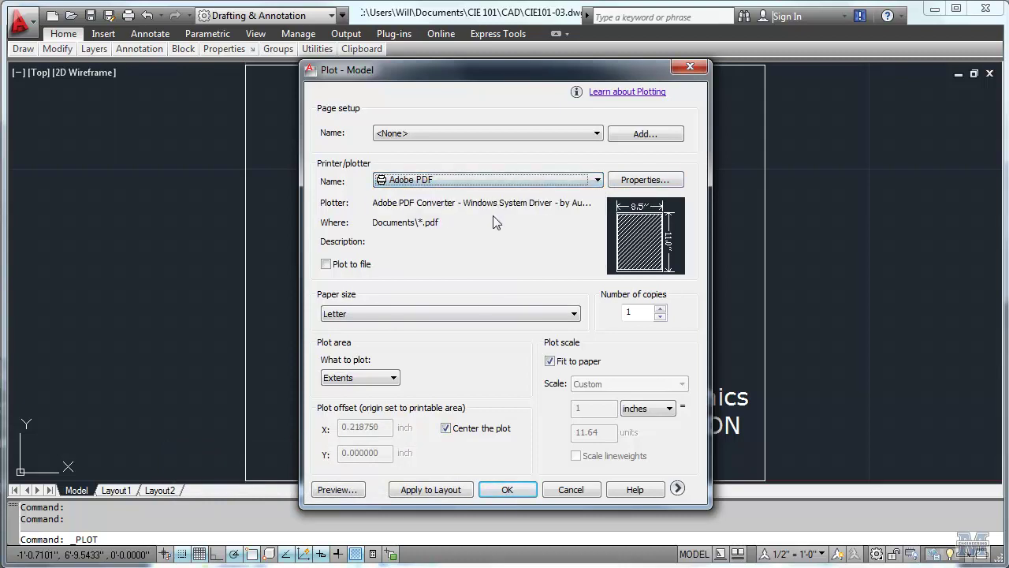
{"action": "left_click", "coordinate": [660, 408]}
{"action": "left_click", "coordinate": [603, 363]}
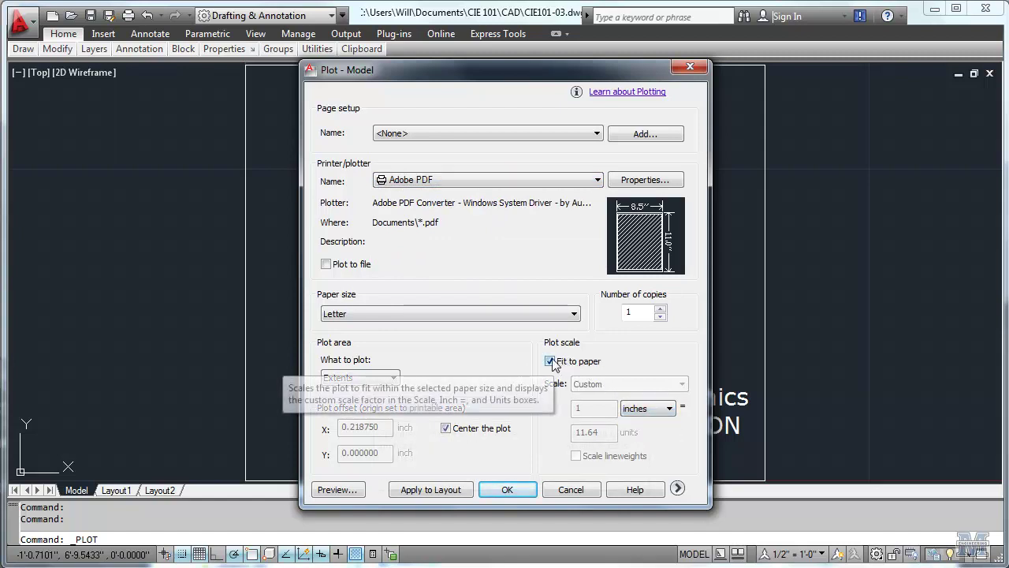
{"action": "left_click", "coordinate": [550, 361]}
{"action": "left_click", "coordinate": [679, 386]}
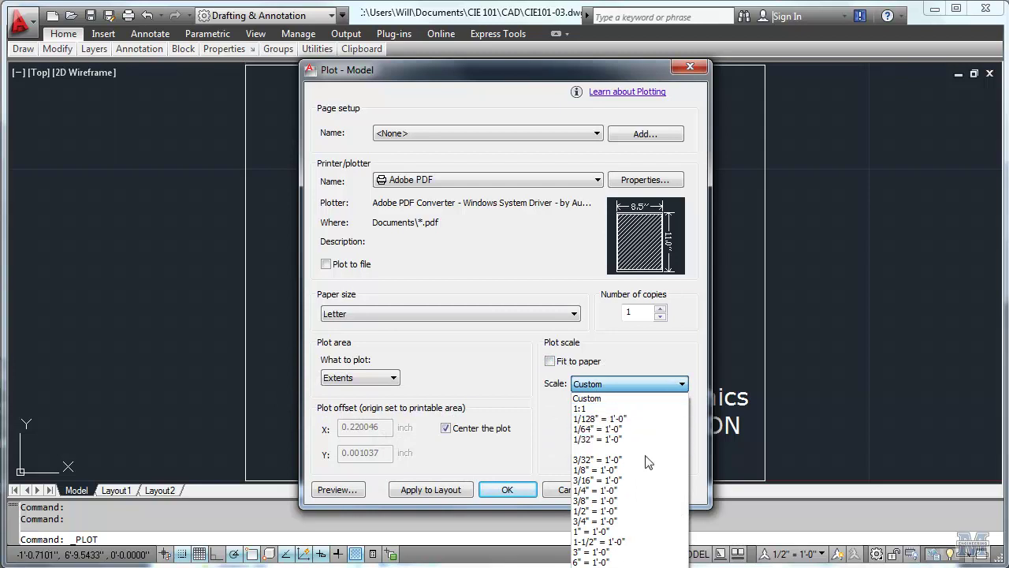
{"action": "left_click", "coordinate": [628, 512]}
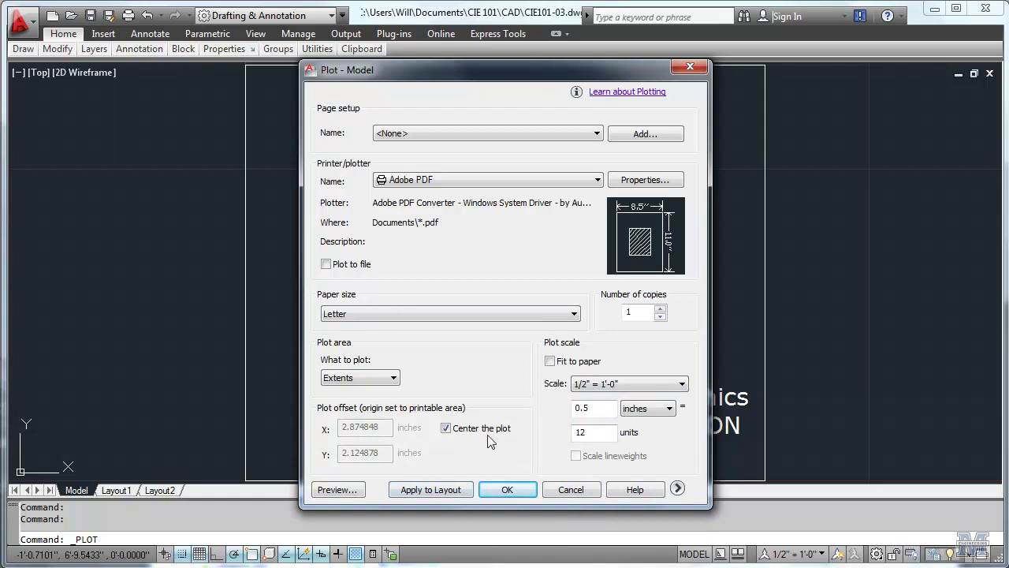
- Preview the plot, then save it as CIE101-03 Model (1).pdf in the CAD folder
{"action": "left_click", "coordinate": [345, 490]}
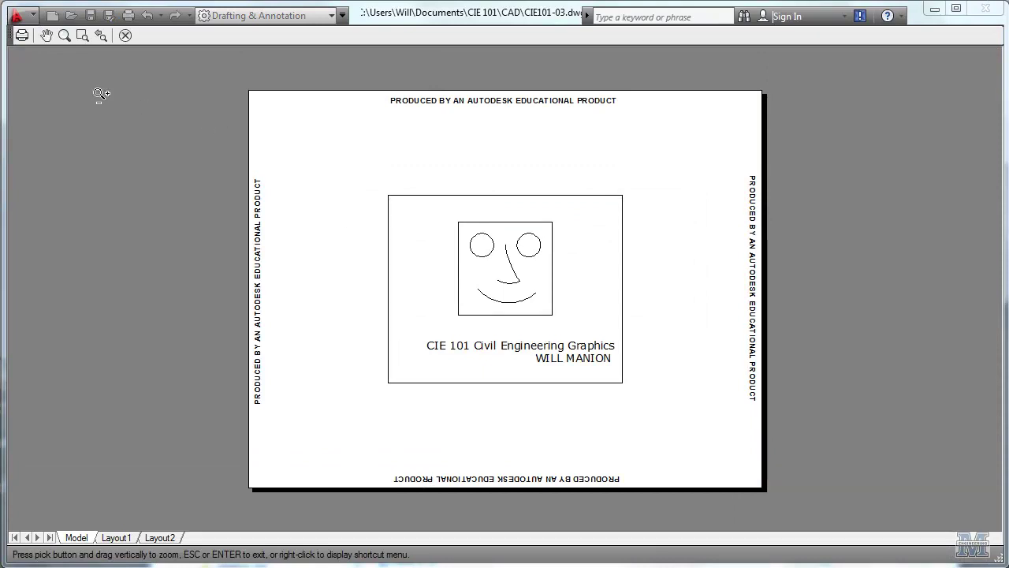
{"action": "key", "text": "Escape"}
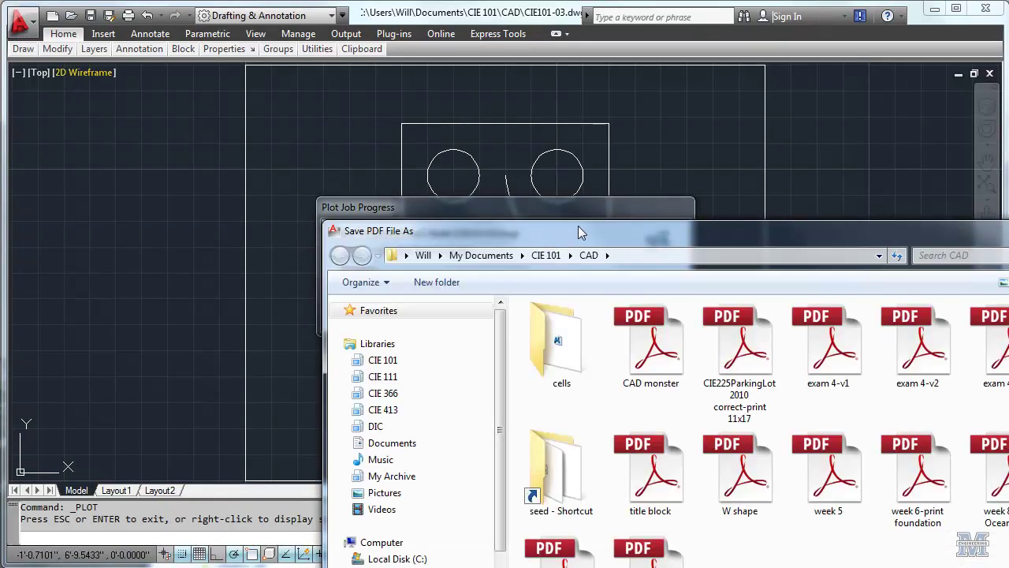
{"action": "left_click_drag", "start_coordinate": [578, 226], "coordinate": [440, 85]}
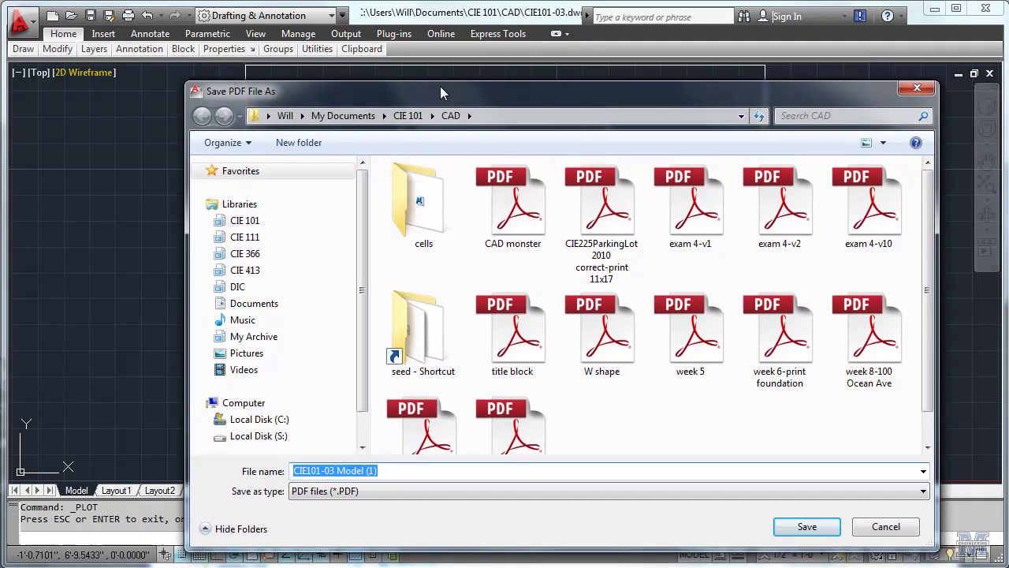
{"action": "left_click", "coordinate": [784, 525]}
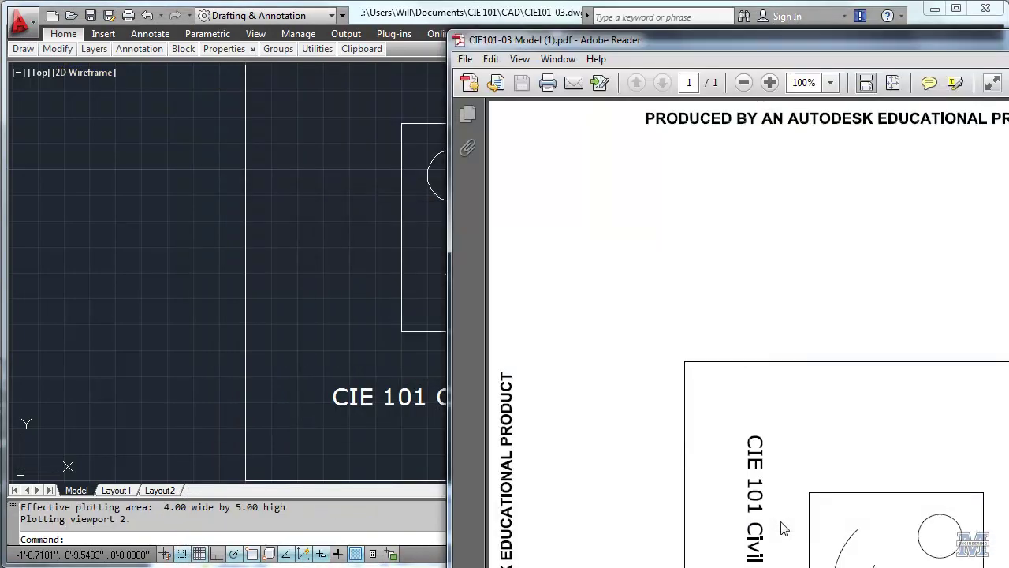
- Maximize the Adobe Reader window and scroll down to the two-line title and square smiley face
{"action": "left_click_drag", "start_coordinate": [878, 35], "coordinate": [541, 7]}
{"action": "double_click", "coordinate": [541, 6]}
{"action": "scroll", "coordinate": [749, 332], "scroll_direction": "down", "scroll_amount": 5}
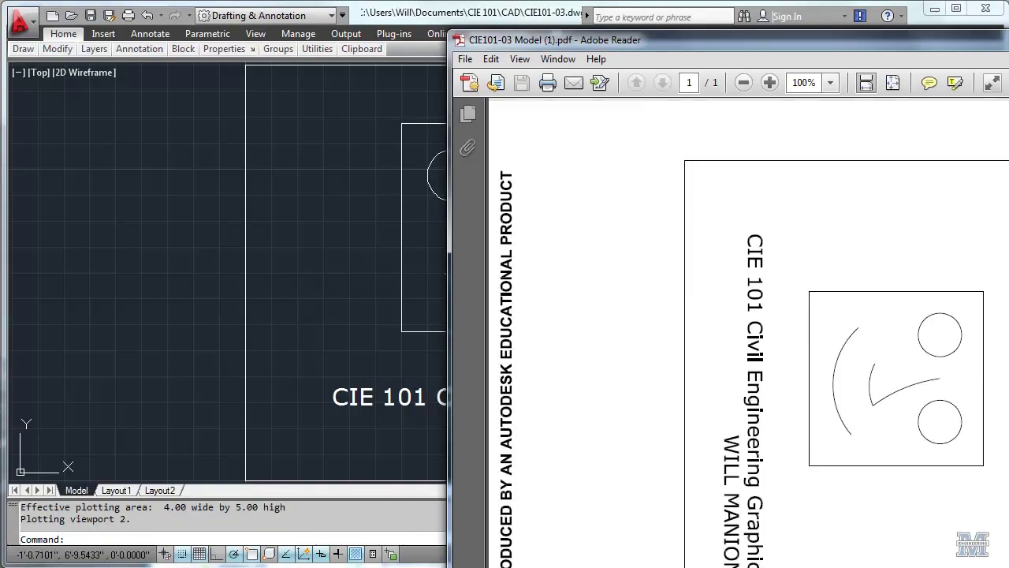